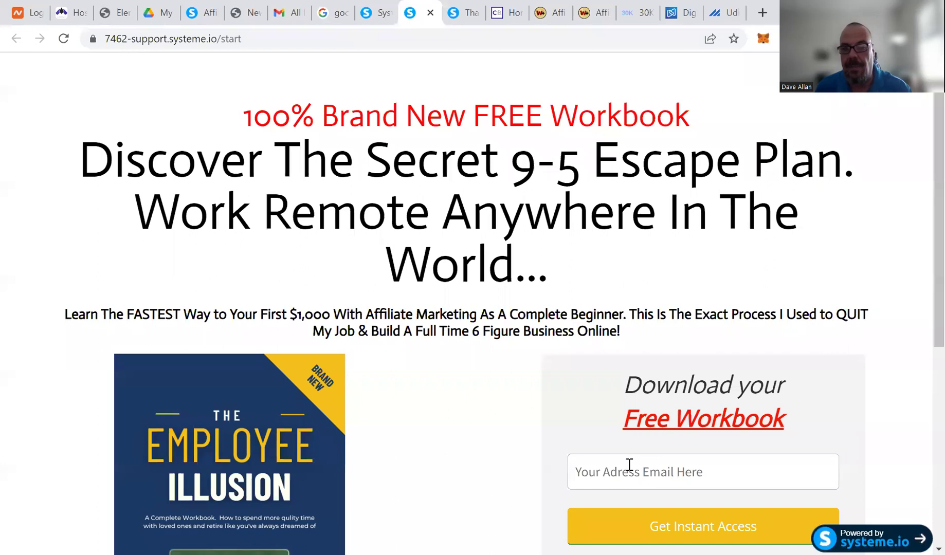
- Look through the workbook thank-you page, ClickBank, Digistore24, the Warrior+Plus offers and the 30K Copy & Paste System sales page, dismissing its discount popup
left_click(451, 17)
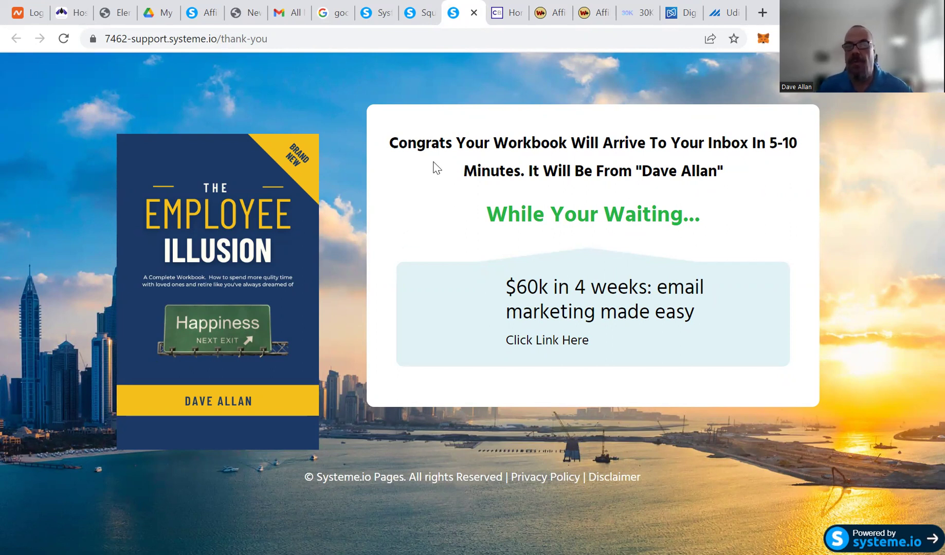
left_click(499, 15)
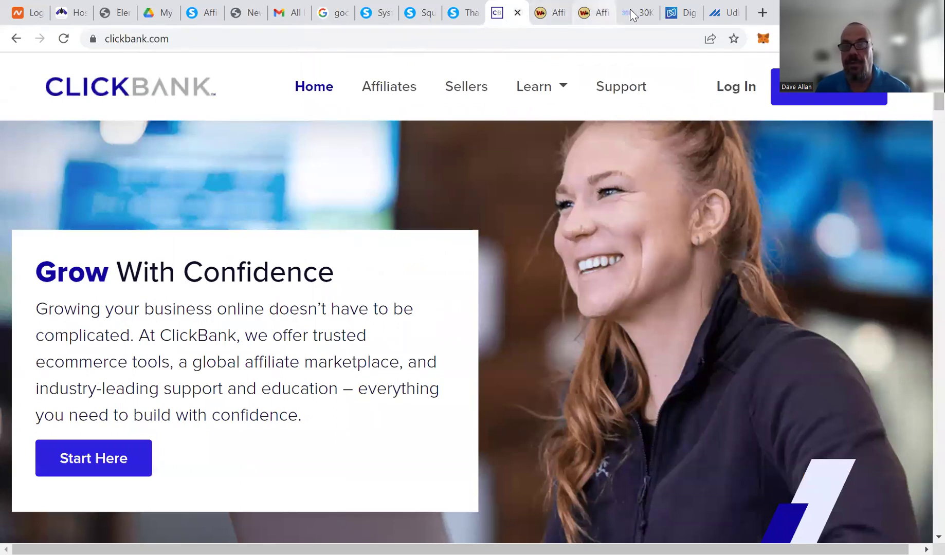
left_click(679, 17)
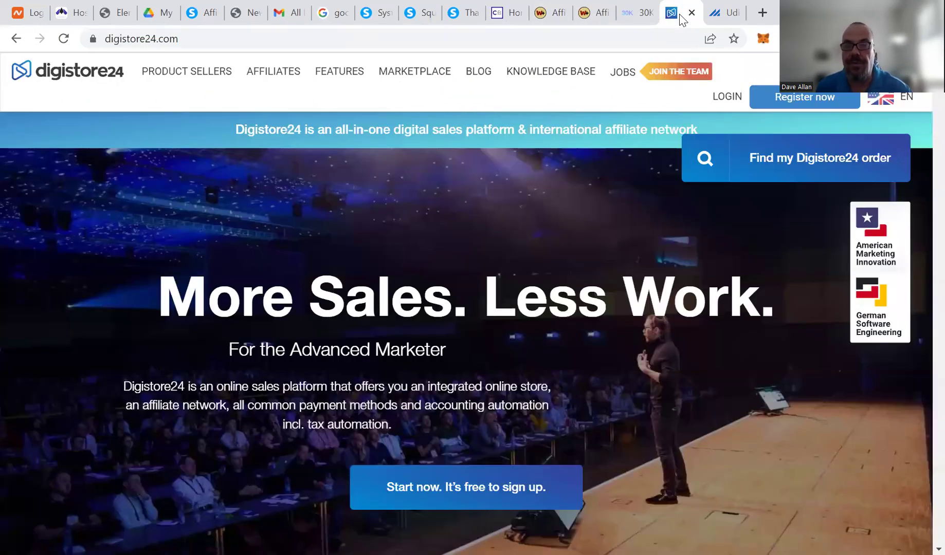
left_click(549, 20)
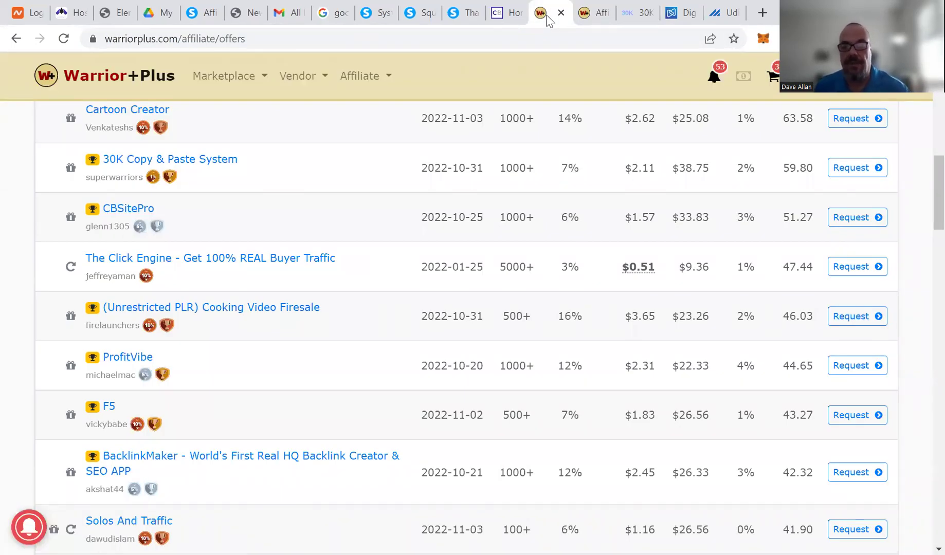
left_click(585, 18)
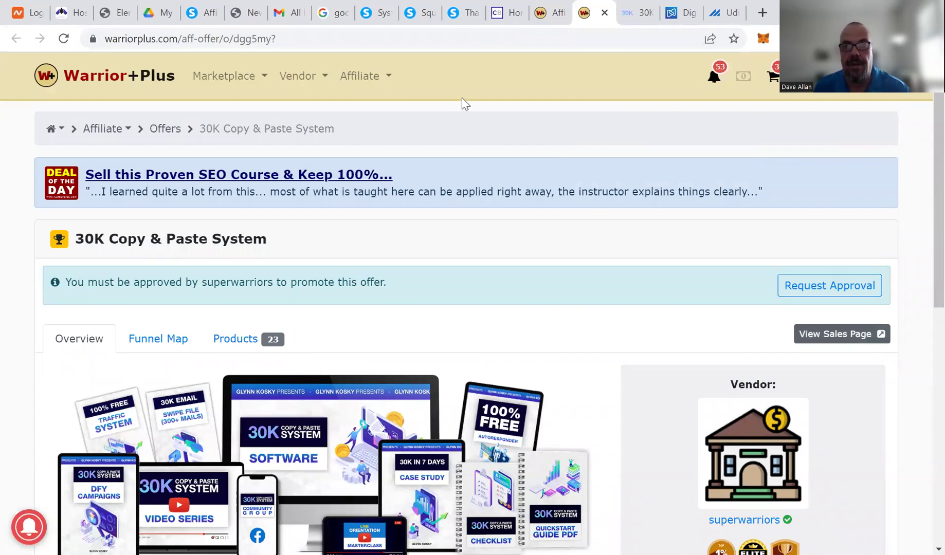
left_click(631, 11)
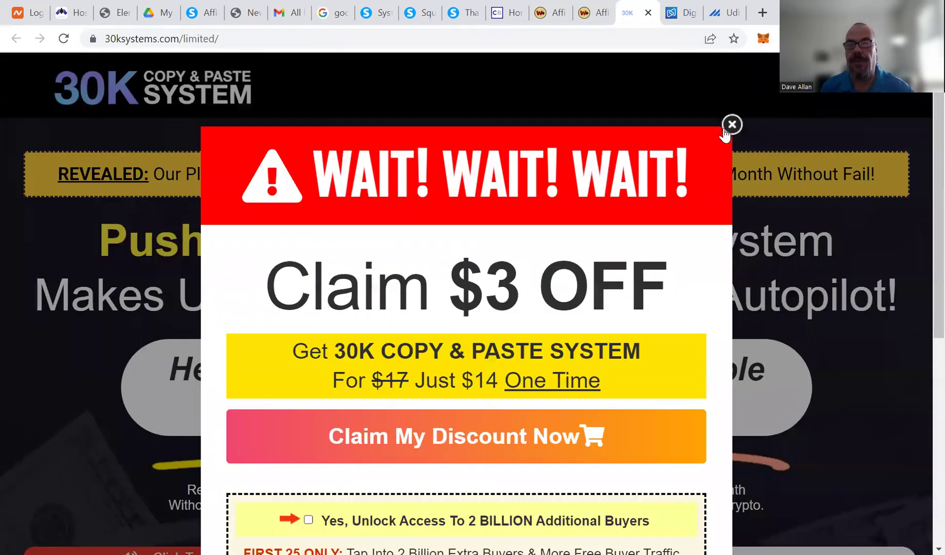
left_click(732, 123)
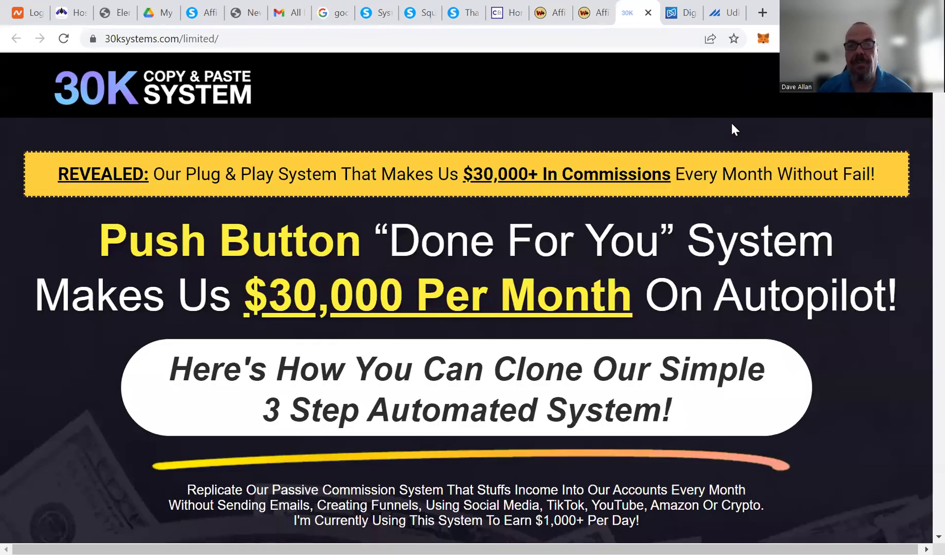
- Sign in to the systeme.io account with the saved login details
left_click(374, 15)
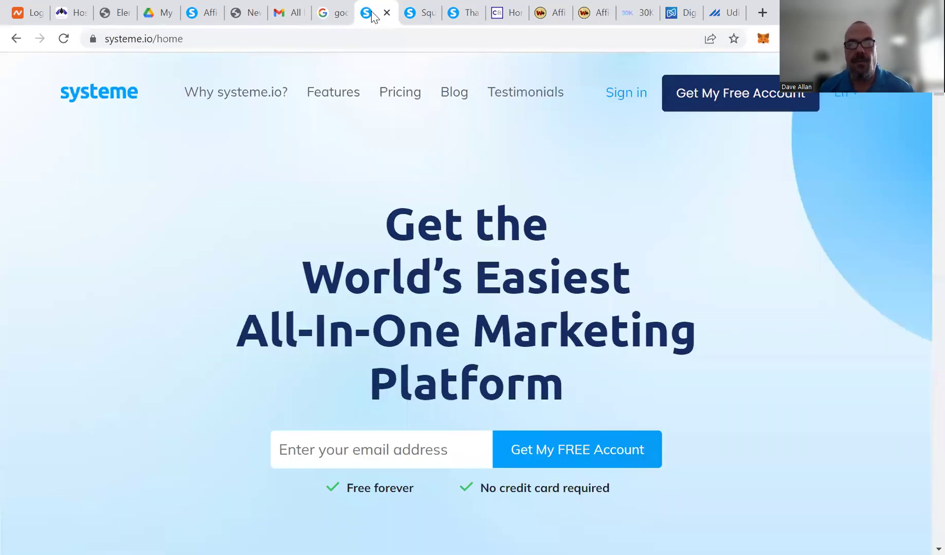
left_click(623, 97)
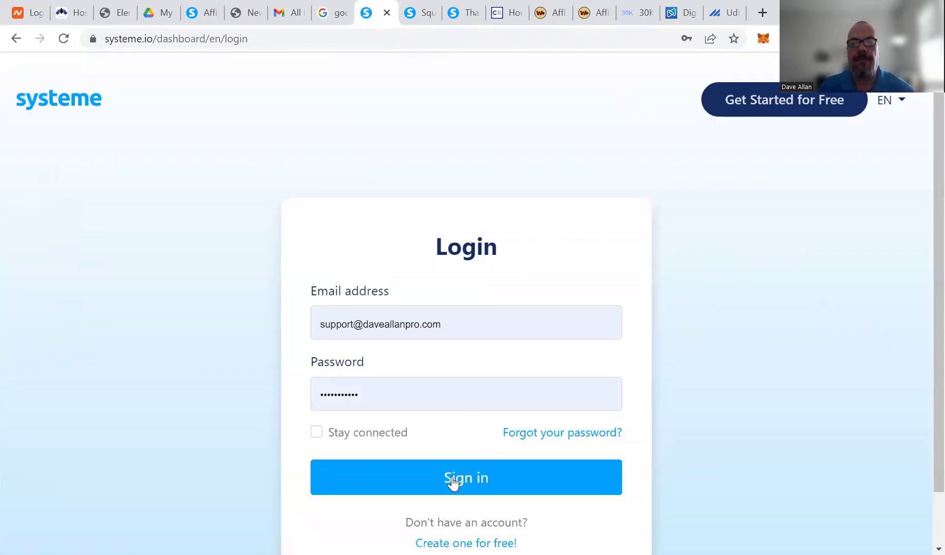
left_click(453, 483)
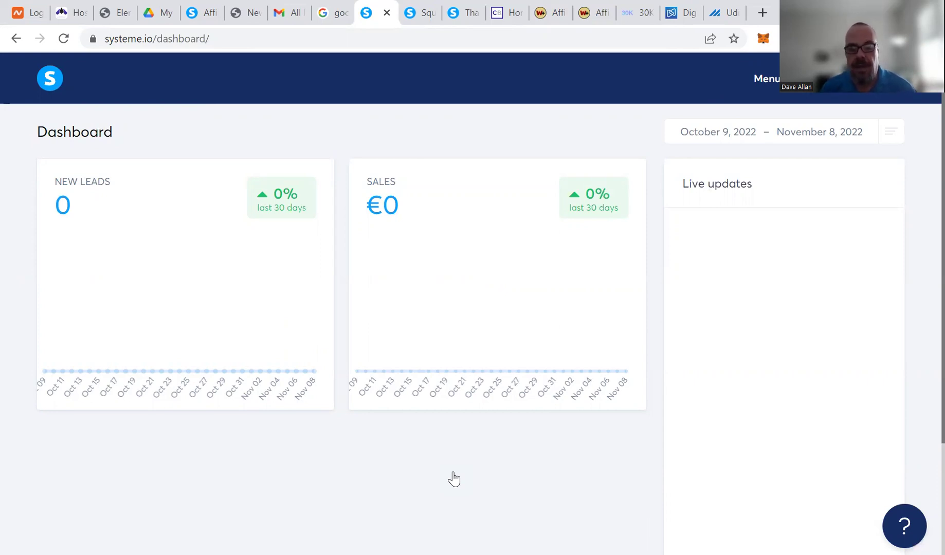
- Review the example workbook squeeze page and its thank-you page, and return to the systeme.io dashboard
left_click(418, 16)
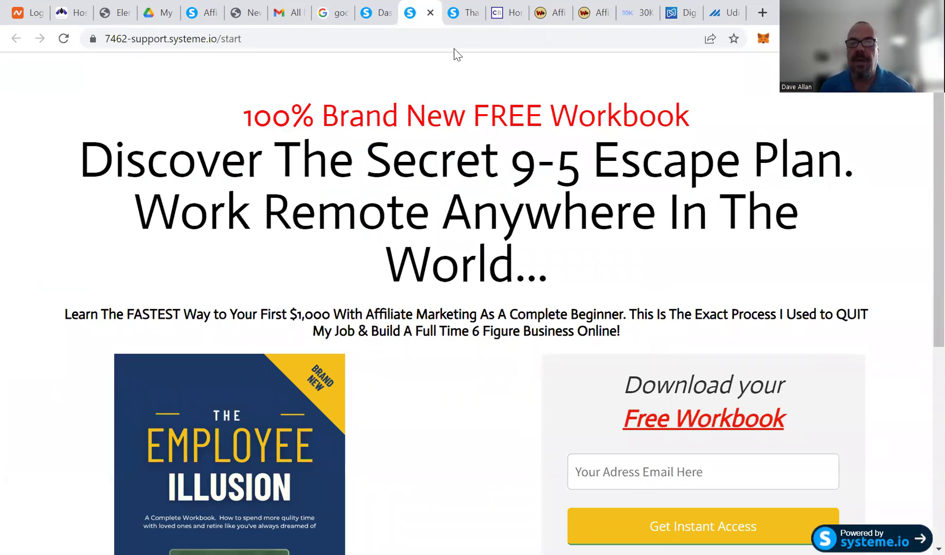
left_click(465, 15)
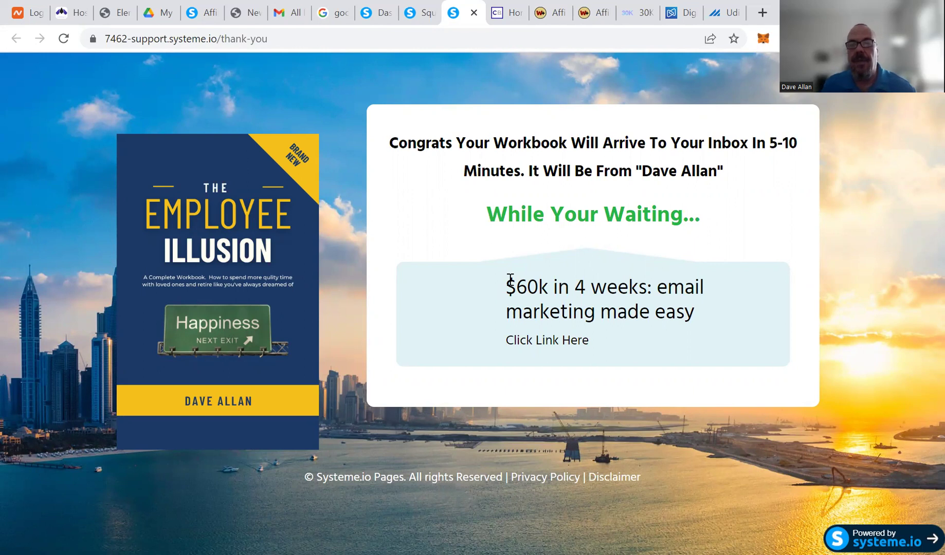
left_click(379, 14)
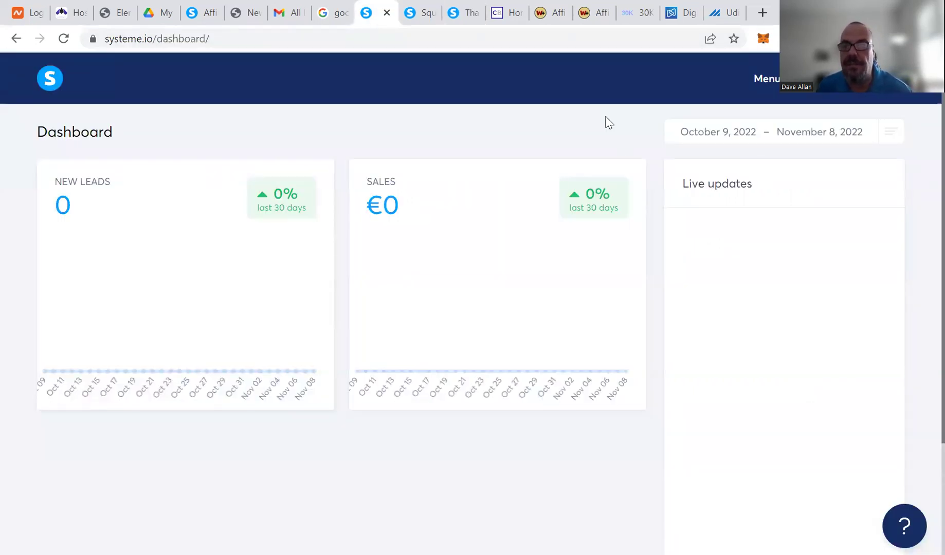
- Start creating a new funnel from the funnels list and name it Giveaway
mouse_move(767, 79)
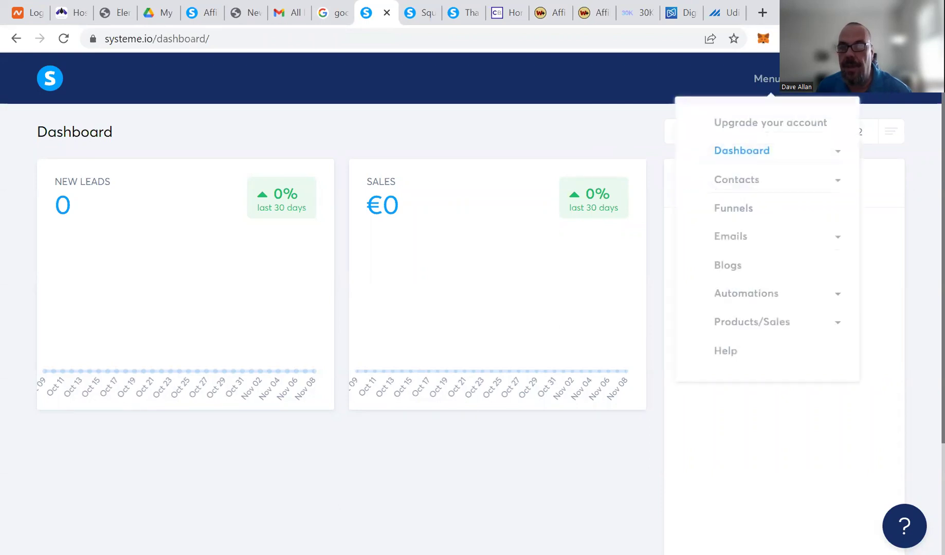
left_click(727, 215)
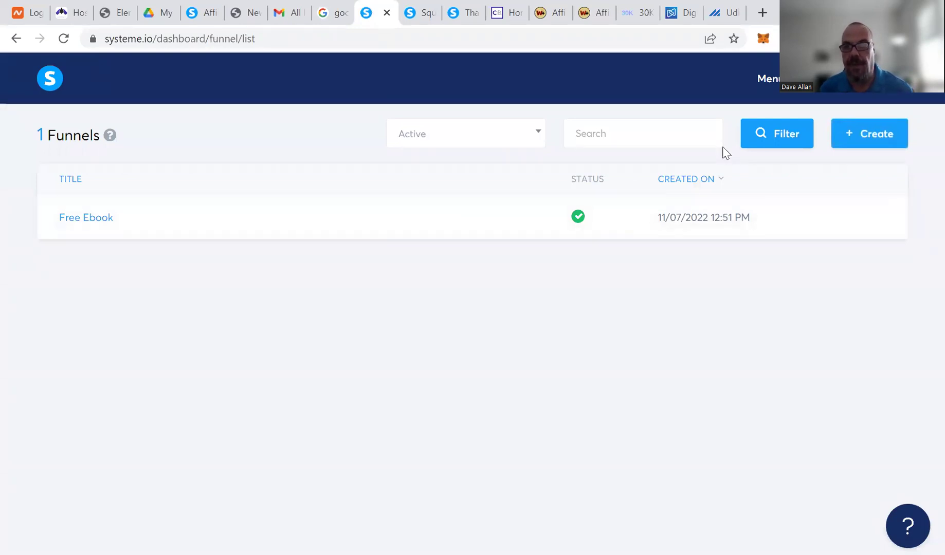
left_click(866, 134)
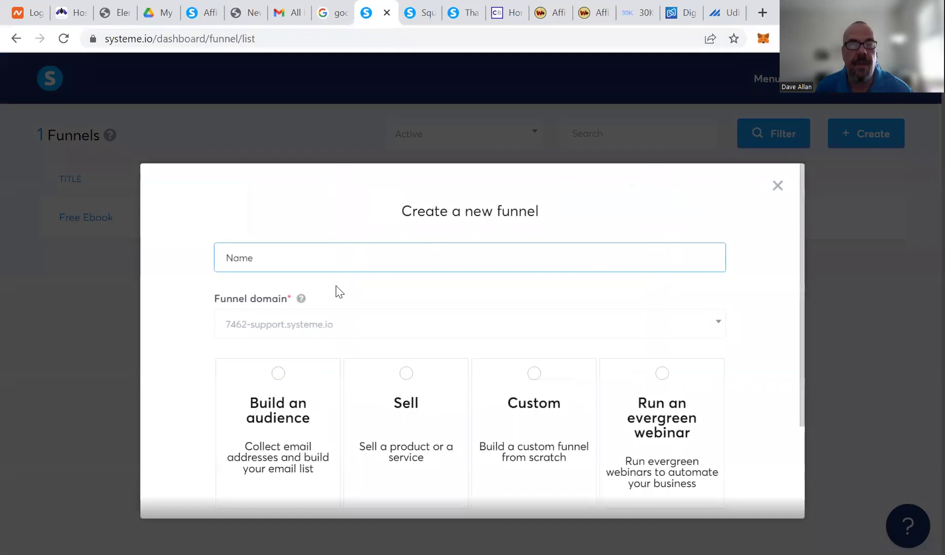
left_click(255, 253)
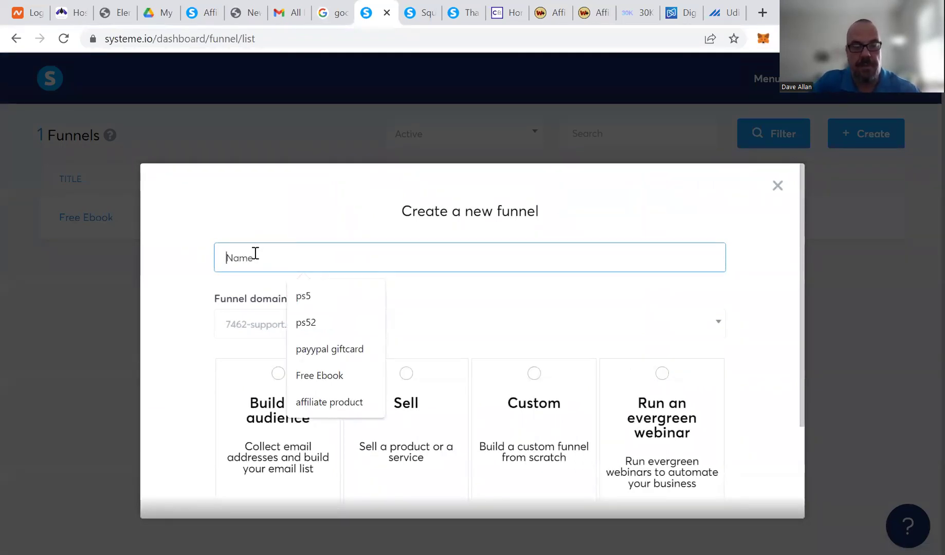
type("Give")
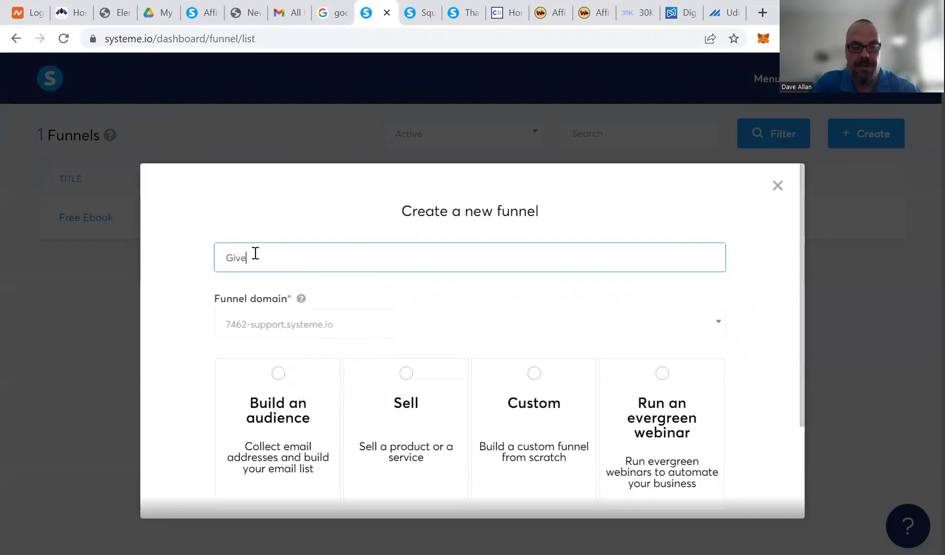
type("away")
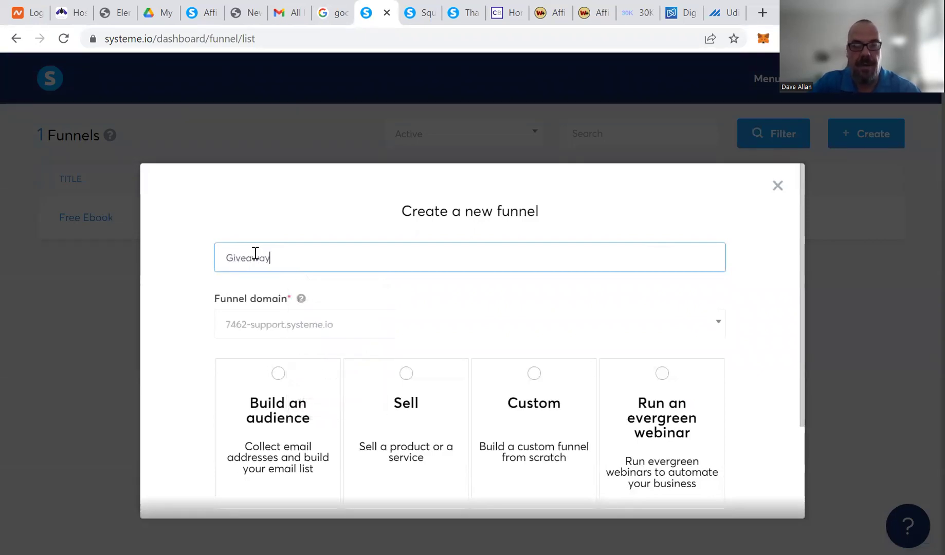
- Set the funnel's goal to Build an audience and its currency to U.S. Dollar, and create the funnel
left_click(277, 373)
scroll(414, 381, "down", 2)
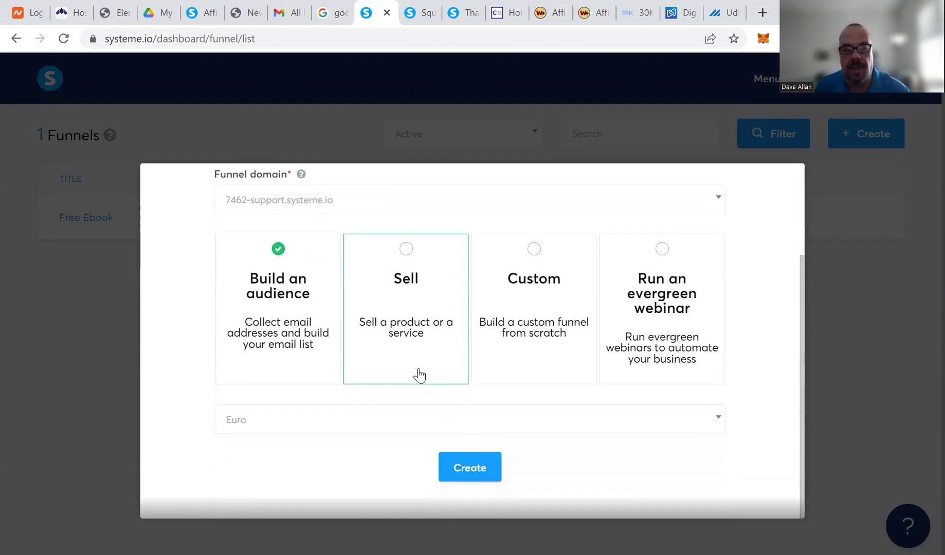
left_click(282, 427)
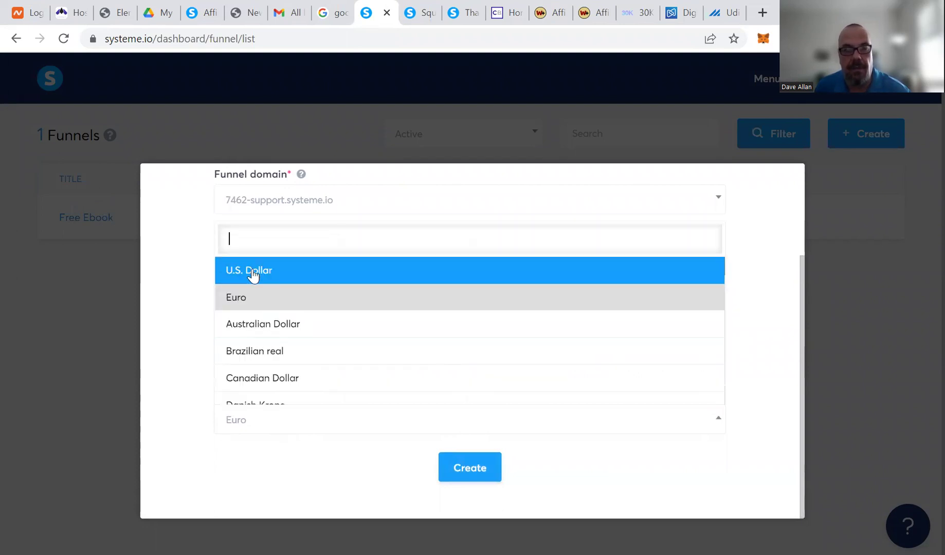
left_click(256, 271)
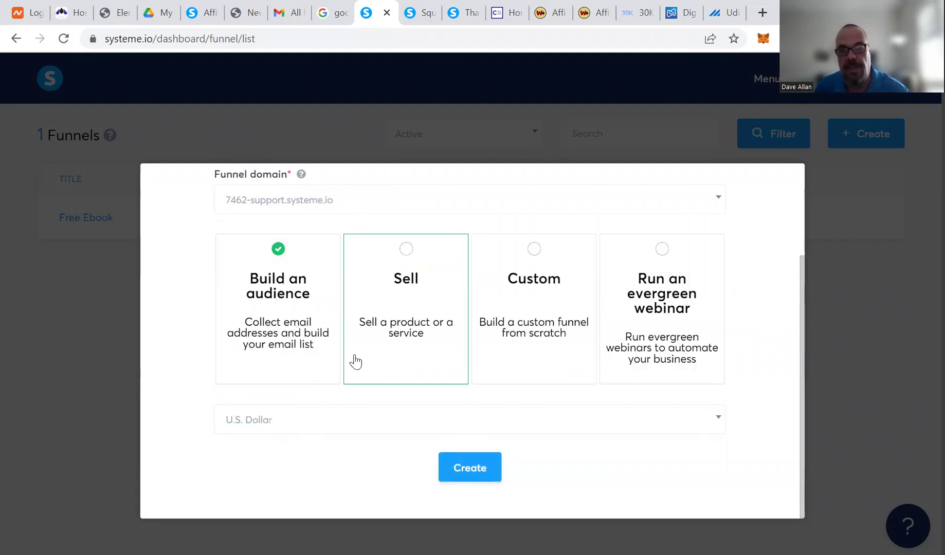
left_click(484, 463)
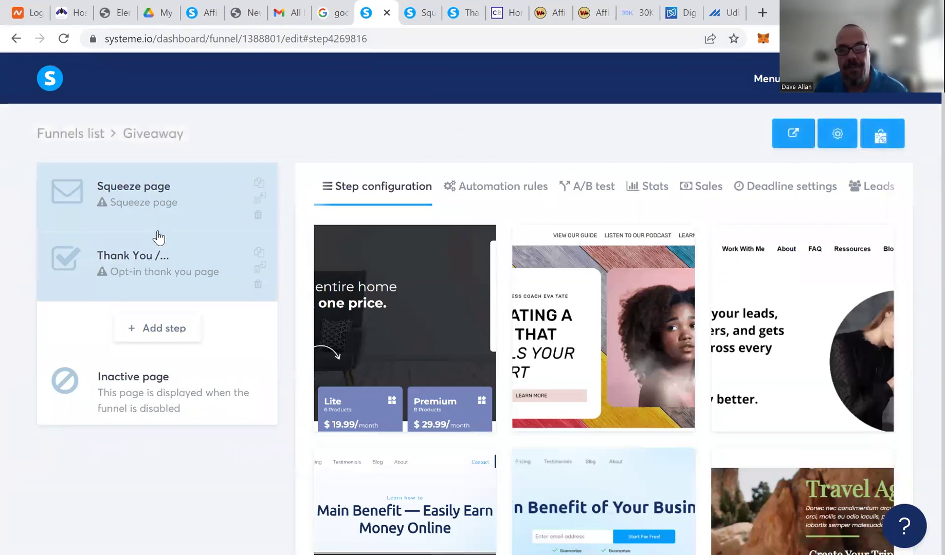
- Delete the Thank You step from the Giveaway funnel and confirm its removal
left_click(256, 280)
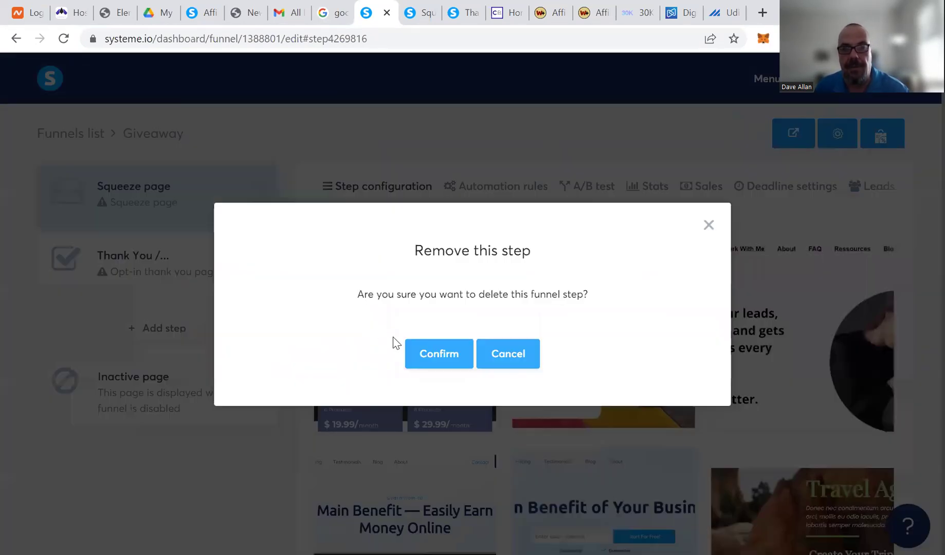
left_click(444, 363)
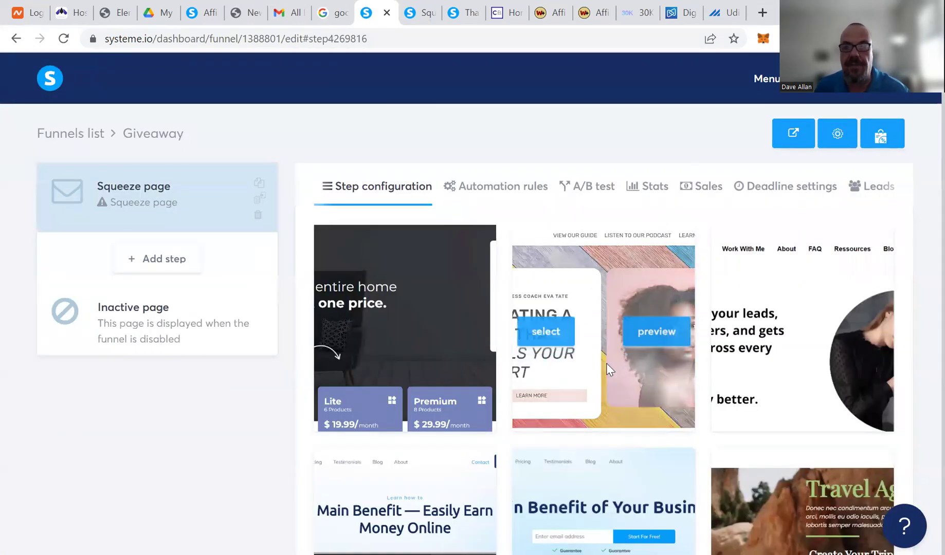
- Choose the "The 3 step system to sell on autopilot!" template with the green mountain background for the squeeze page
scroll(665, 375, "down", 3)
scroll(666, 377, "down", 15)
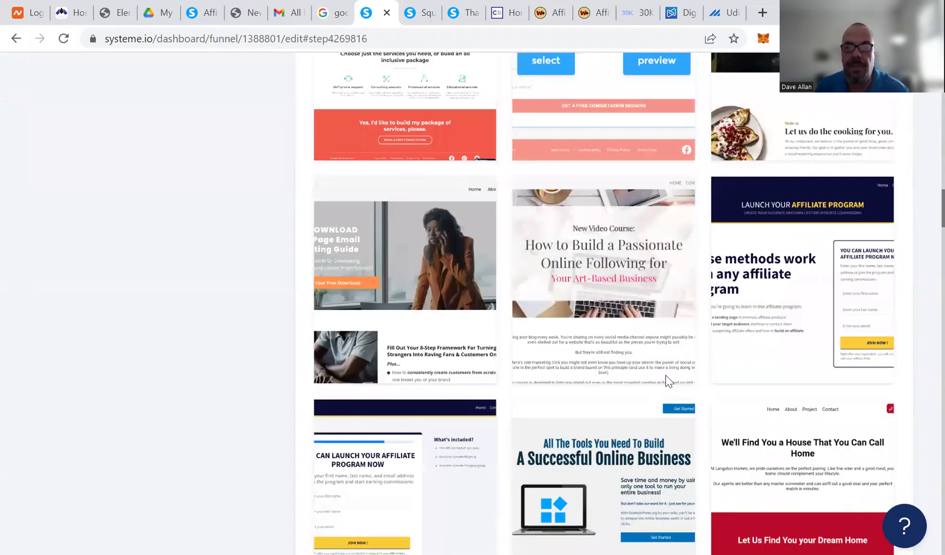
scroll(666, 381, "down", 18)
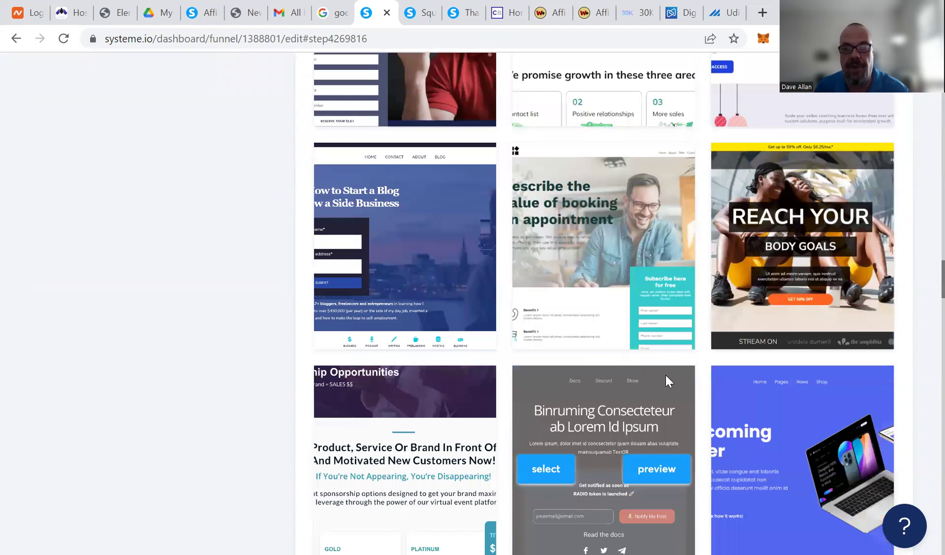
scroll(665, 381, "down", 10)
scroll(666, 381, "down", 1)
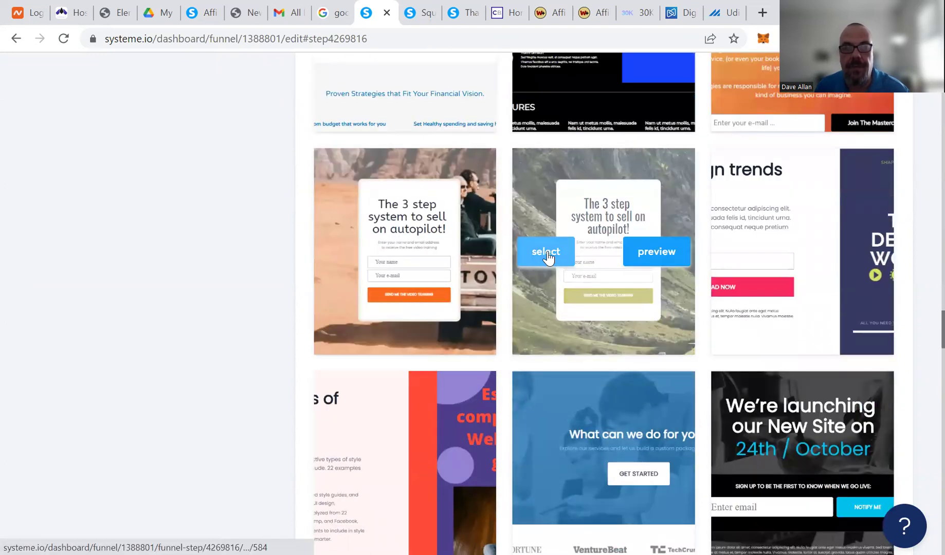
left_click(546, 252)
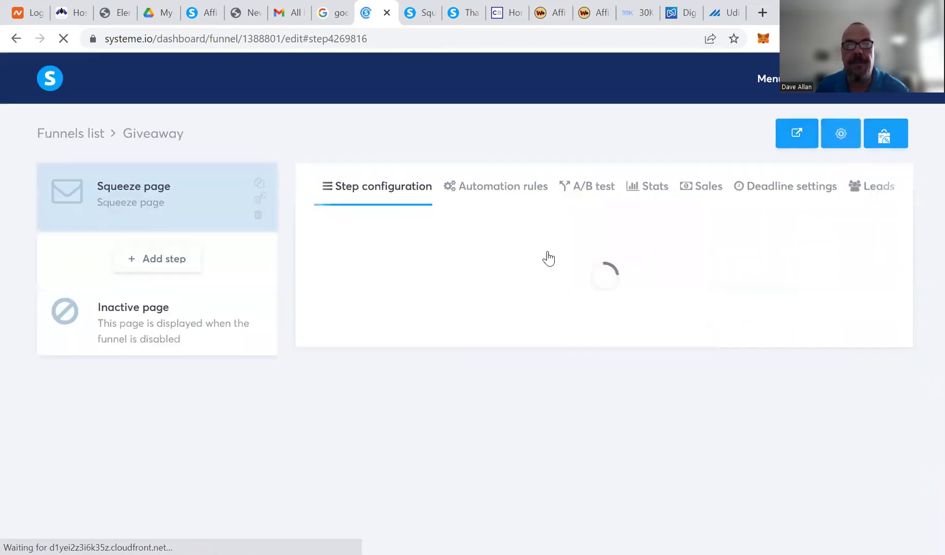
- Try to save the squeeze page with its URL path replaced by "new"
left_click(567, 327)
key("BackSpace")
key("BackSpace")
key("BackSpace")
key("BackSpace")
key("BackSpace")
key("BackSpace")
key("BackSpace")
key("BackSpace")
type("st")
key("BackSpace")
key("BackSpace")
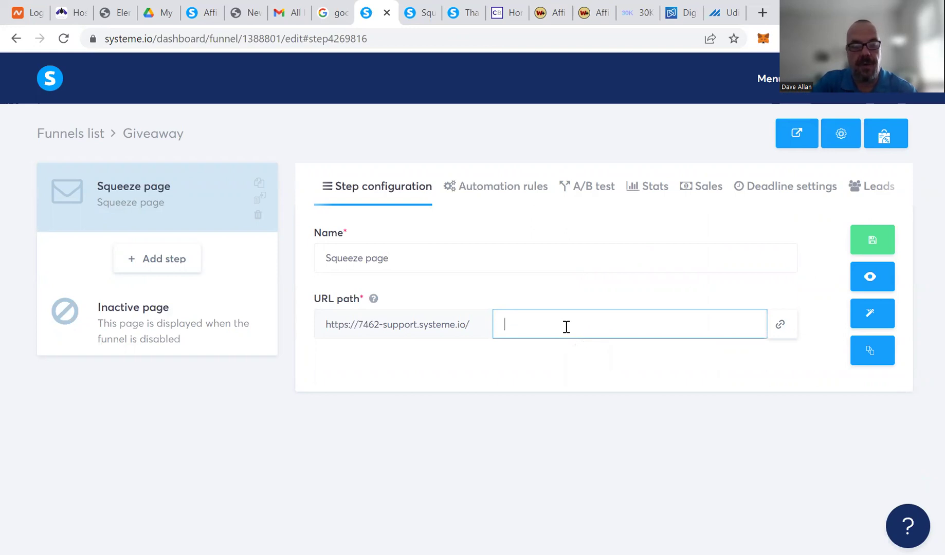
type("new")
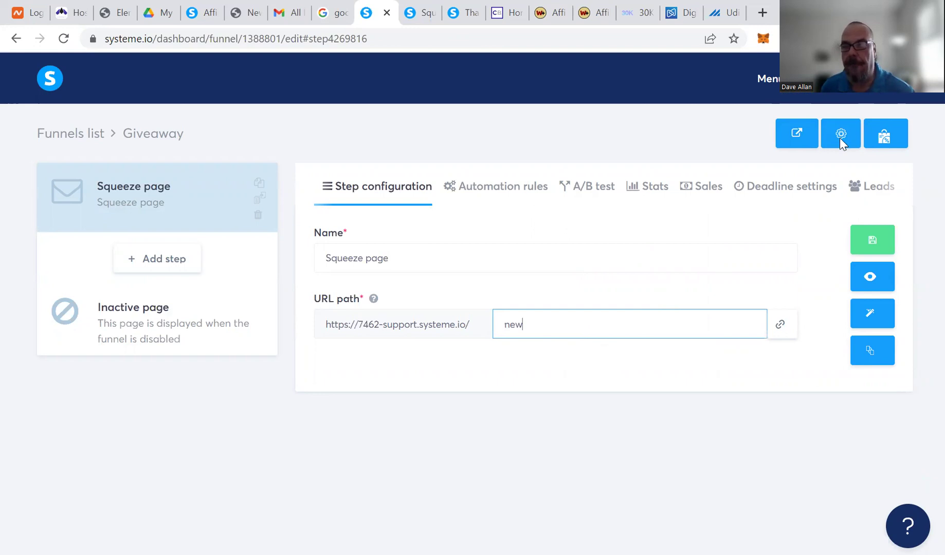
left_click(873, 249)
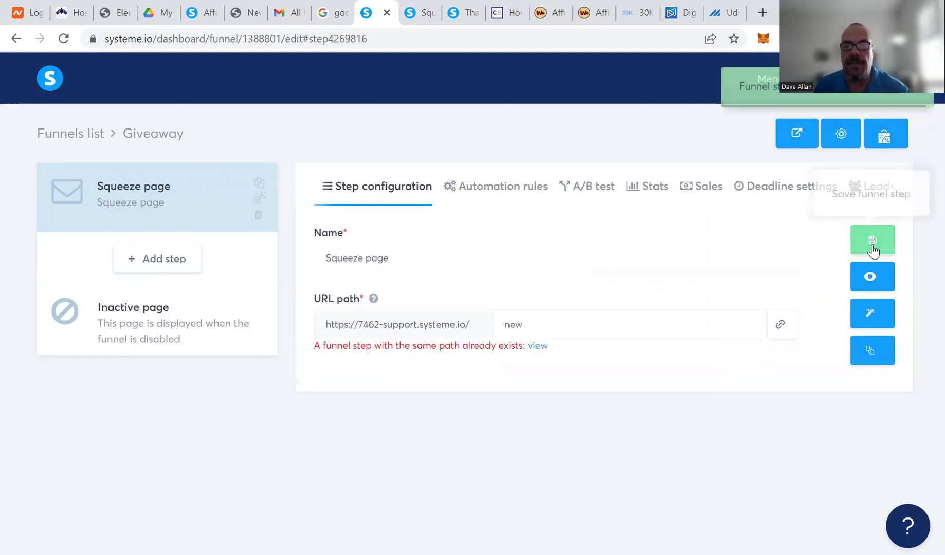
- Set the squeeze page's URL path to "start-today" and save the funnel step
left_click(555, 326)
key("BackSpace")
key("BackSpace")
key("BackSpace")
type("start")
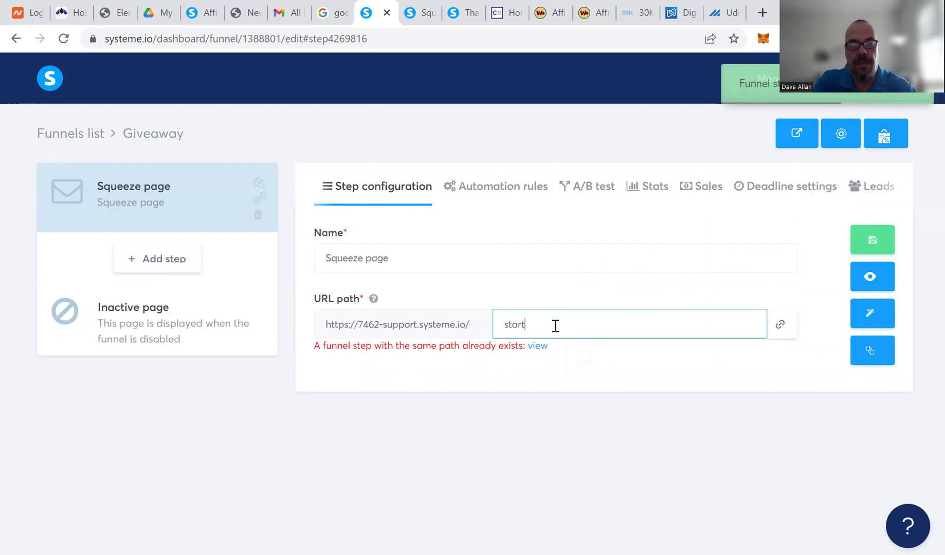
type("-today")
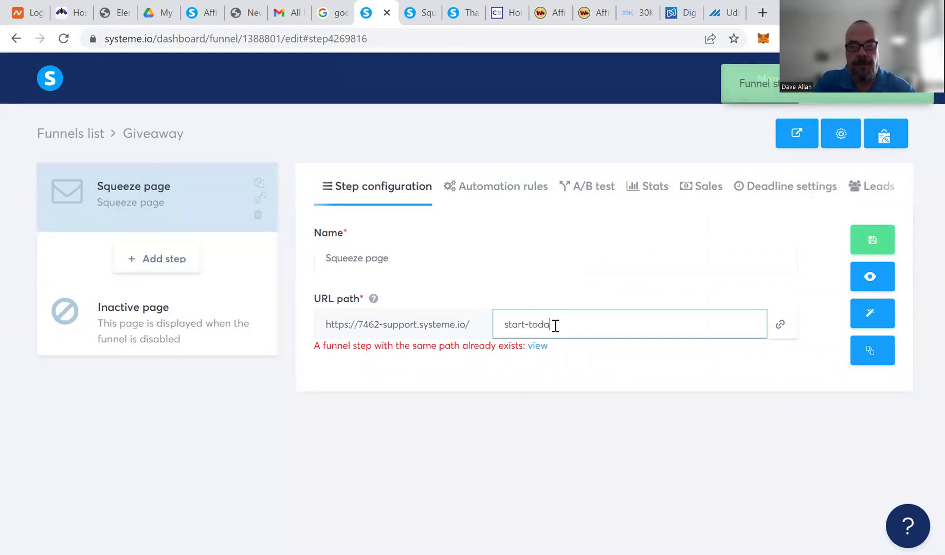
left_click(870, 243)
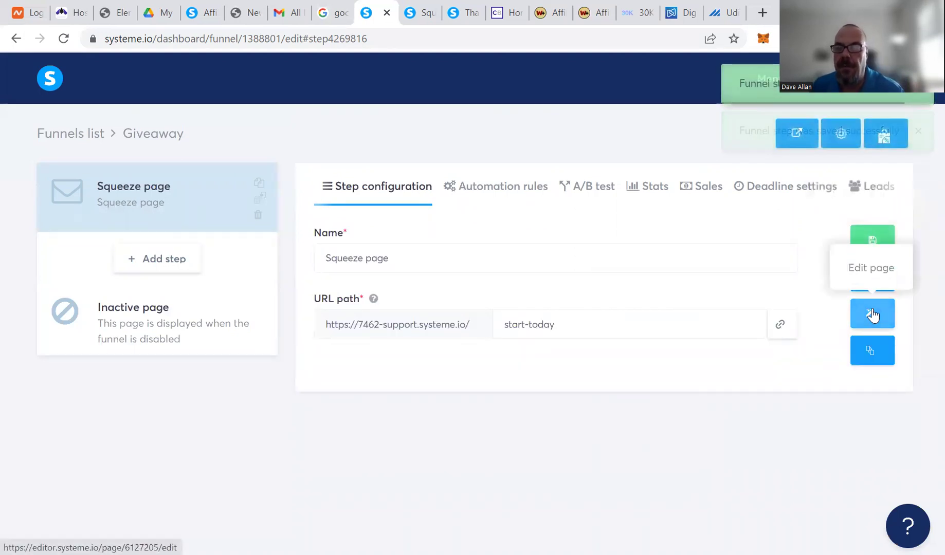
- Open the squeeze page in the page editor
left_click(873, 315)
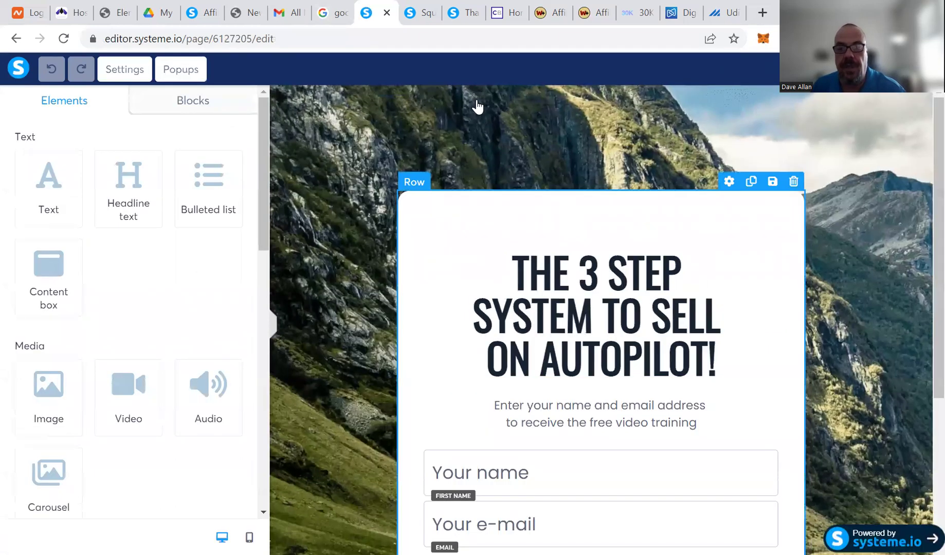
- Review the WarriorPlus affiliate offer page for 30K Copy & Paste System, including its description, commission range, offer stats and contests
left_click(543, 16)
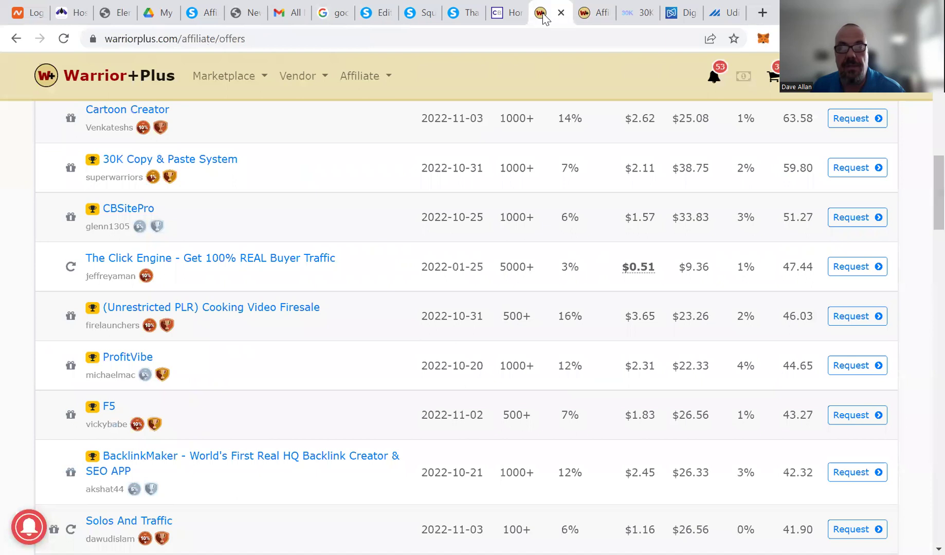
left_click(592, 16)
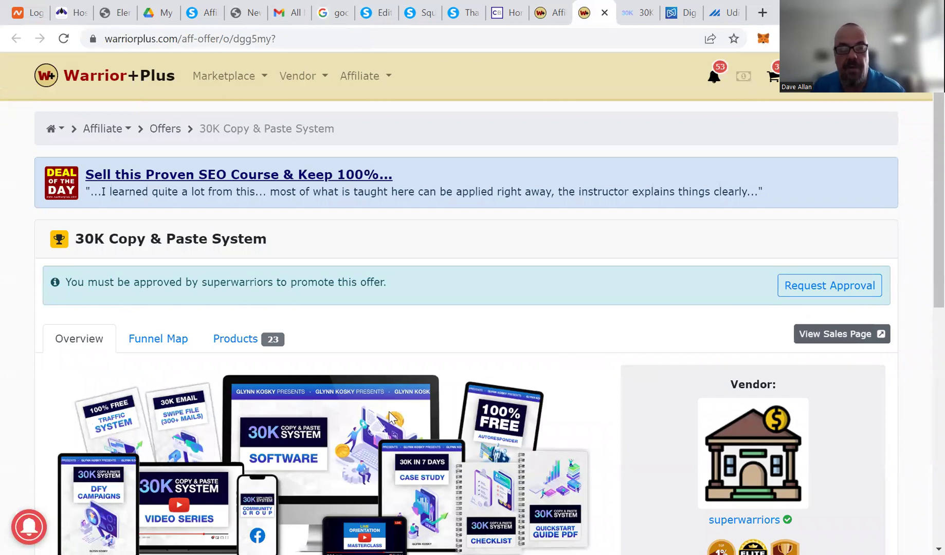
scroll(423, 382, "down", 3)
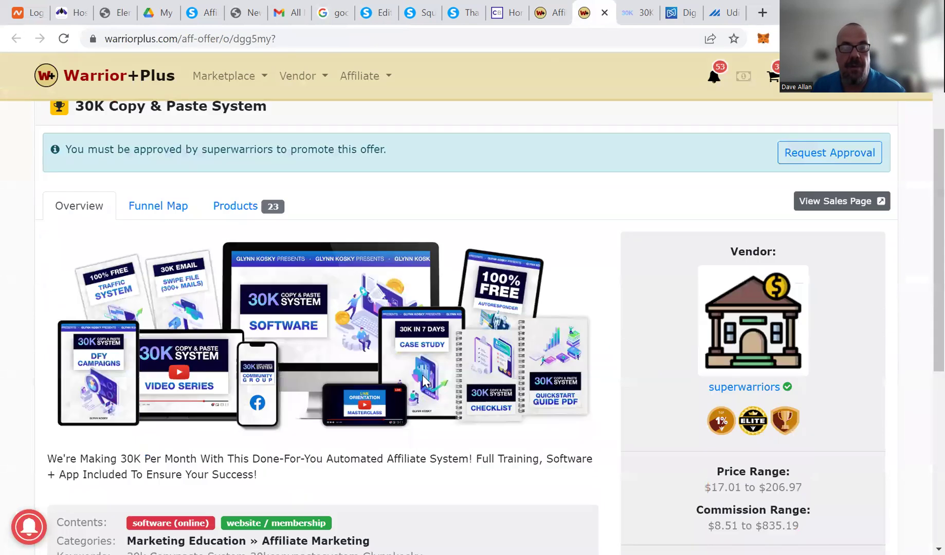
scroll(423, 381, "down", 3)
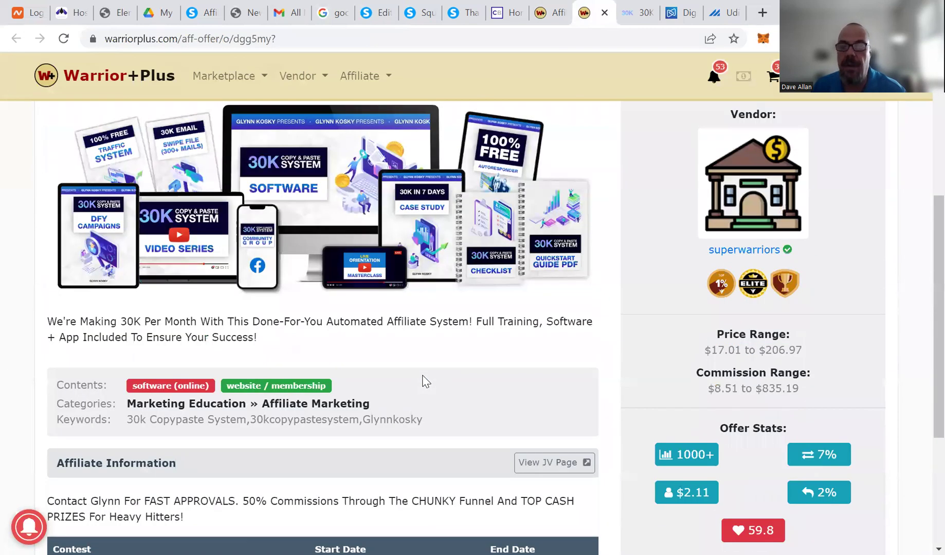
scroll(423, 382, "down", 1)
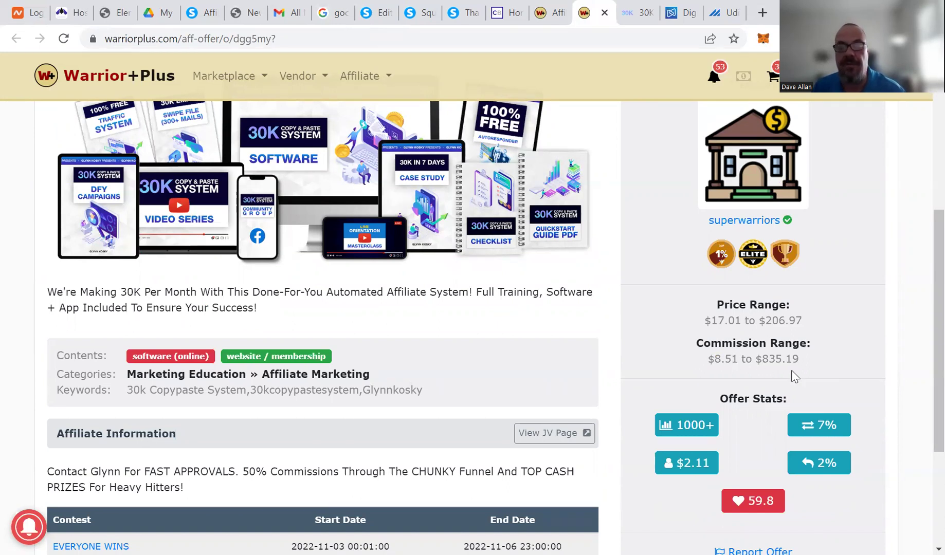
scroll(544, 369, "down", 3)
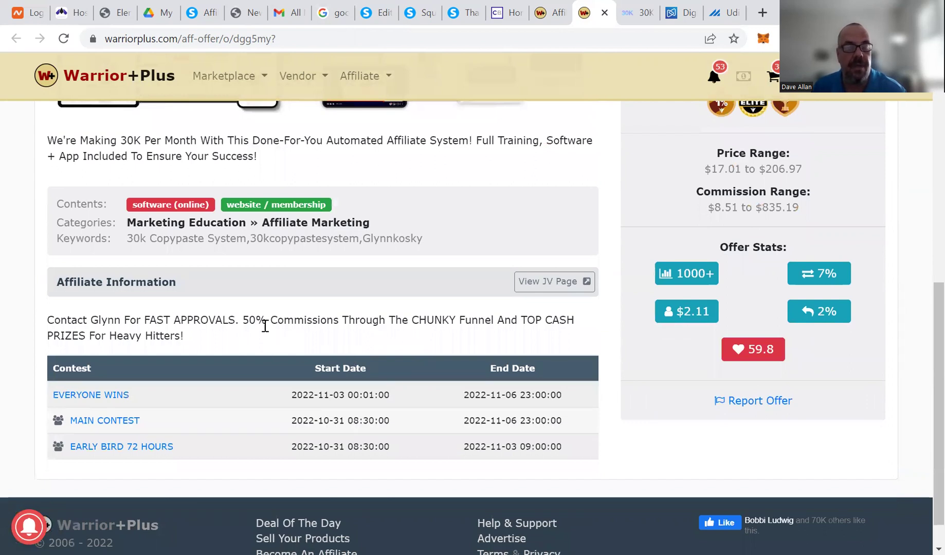
scroll(264, 327, "up", 4)
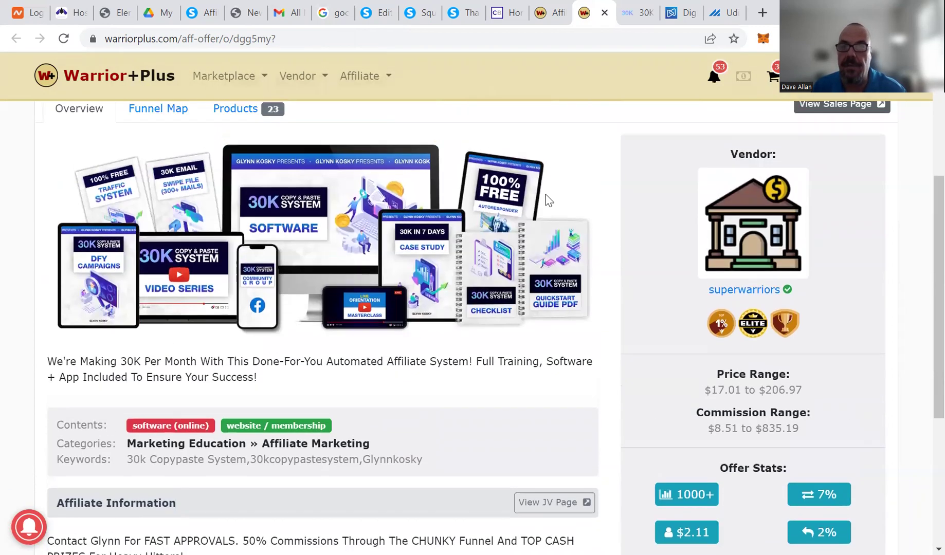
- Copy the main "Push Button" headline, through "On Autopilot!", from the 30K Copy & Paste System sales page
left_click(630, 22)
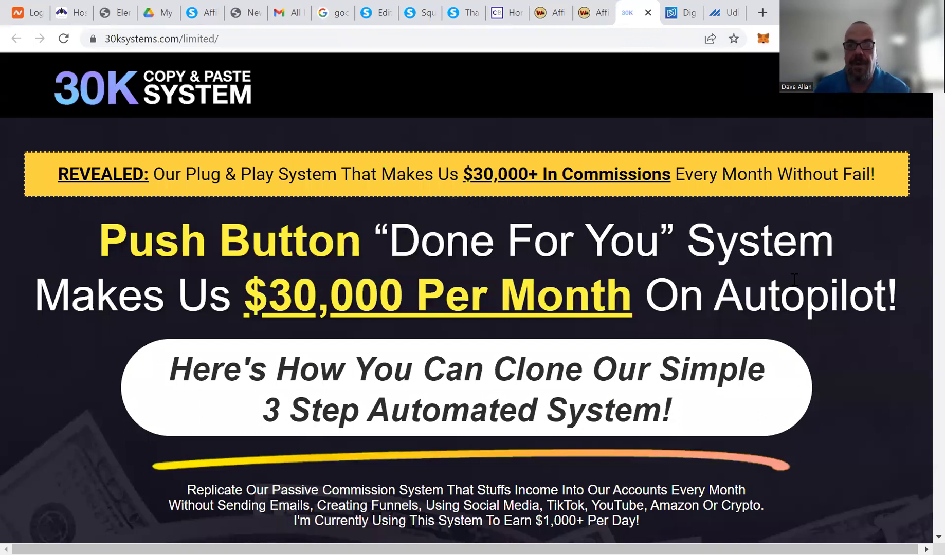
left_click_drag(901, 295, 103, 219)
key("ctrl+c")
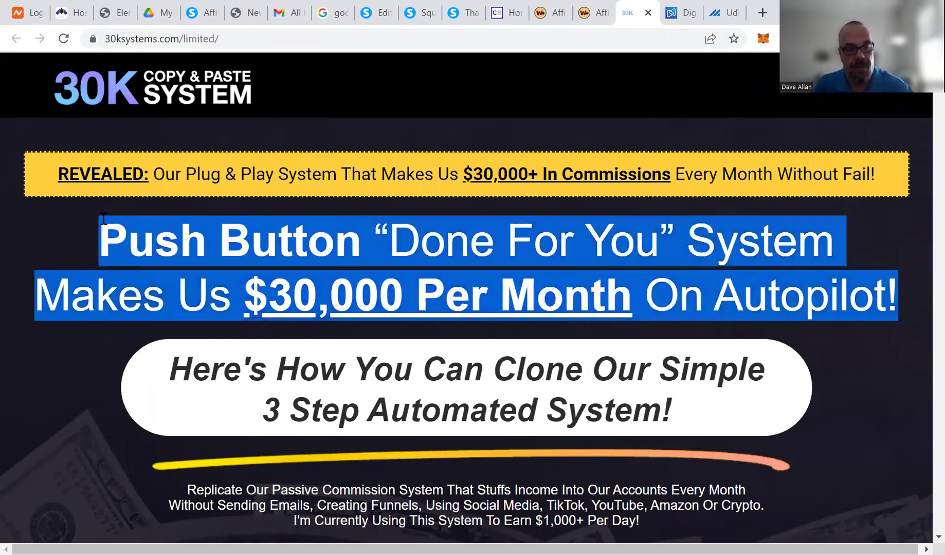
- Replace the squeeze page's "The 3 step system to sell on autopilot!" headline with the copied sales page headline
left_click(378, 12)
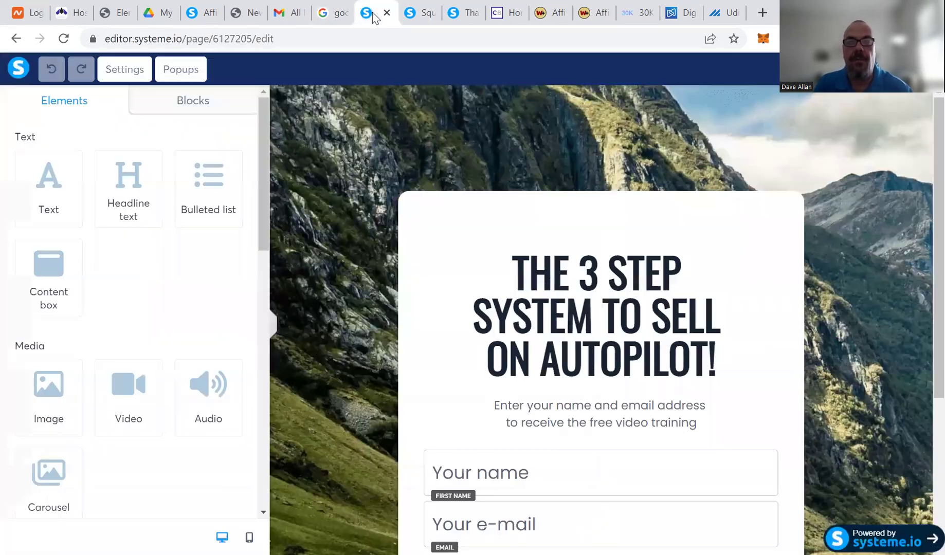
left_click(741, 363)
left_click_drag(715, 360, 521, 266)
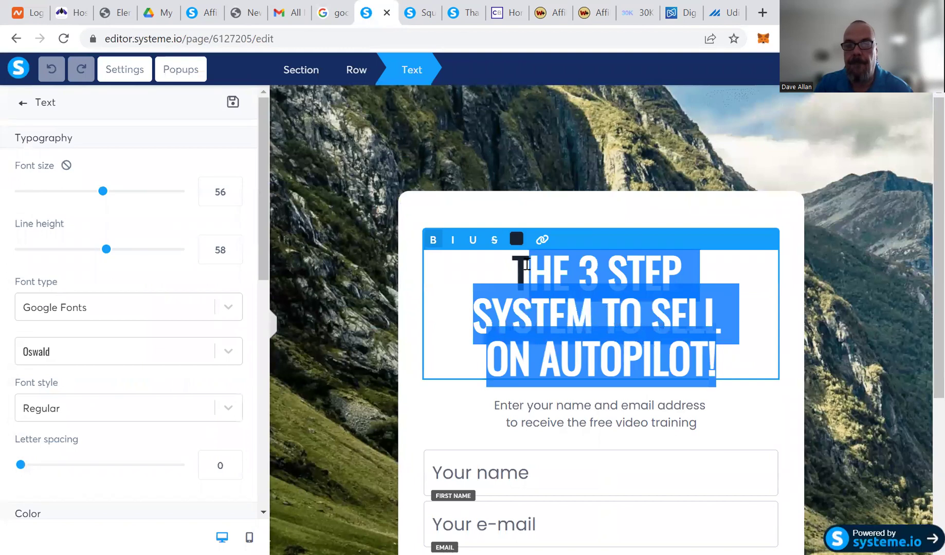
type("T")
key("BackSpace")
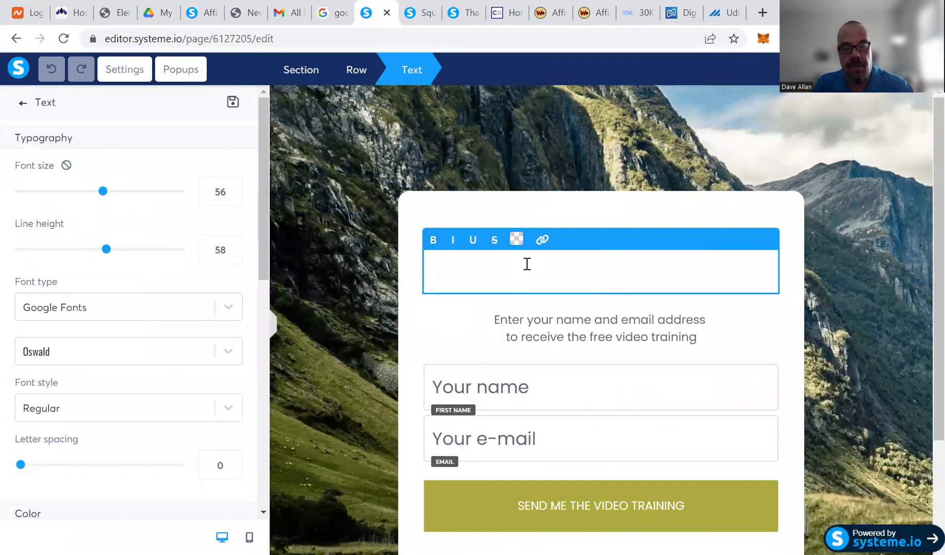
key("ctrl+v")
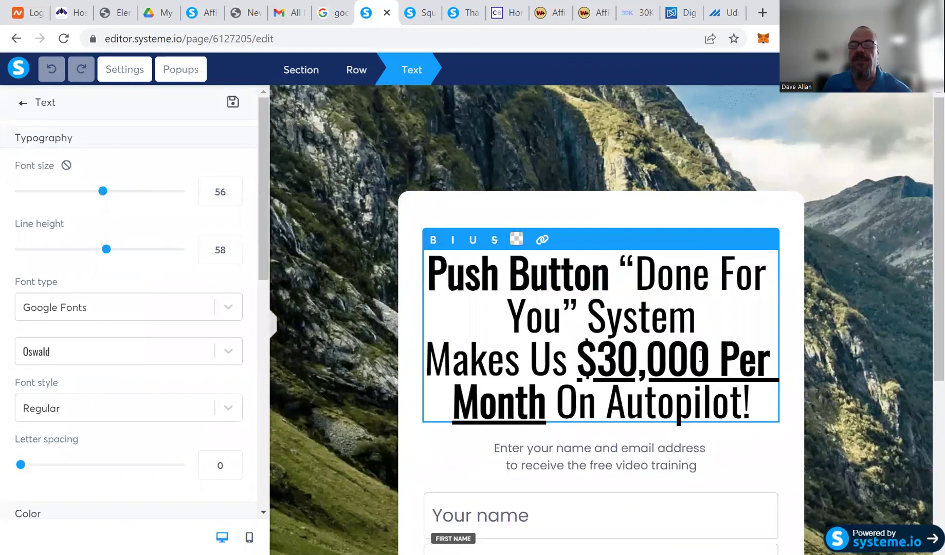
- Break the headline after "Push Button" and colour the "Done For You" System line bright red
left_click(622, 266)
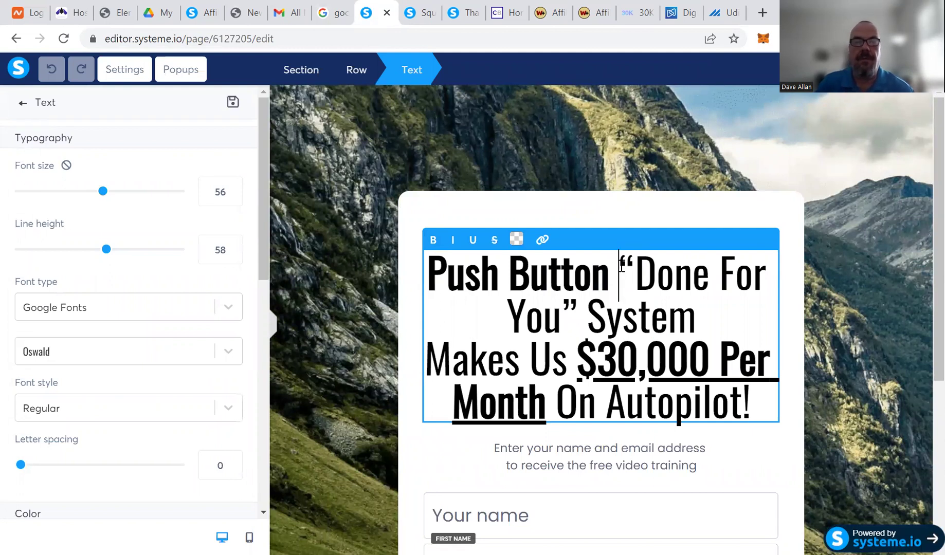
key("Return")
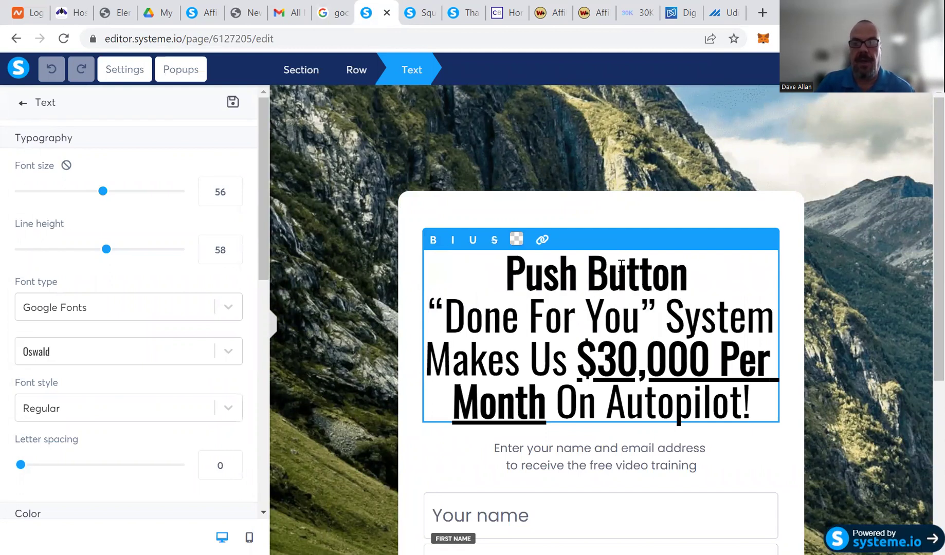
left_click_drag(775, 314, 432, 304)
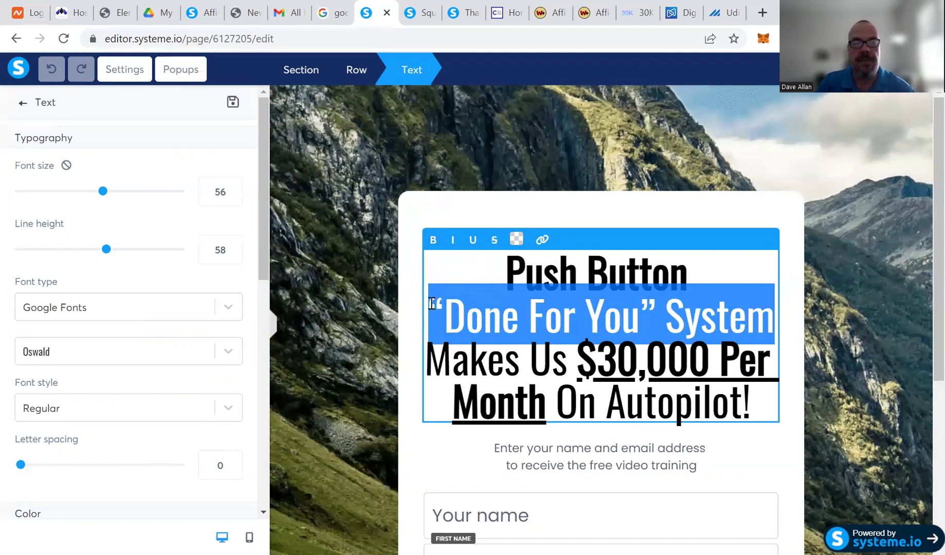
left_click(518, 239)
left_click(523, 241)
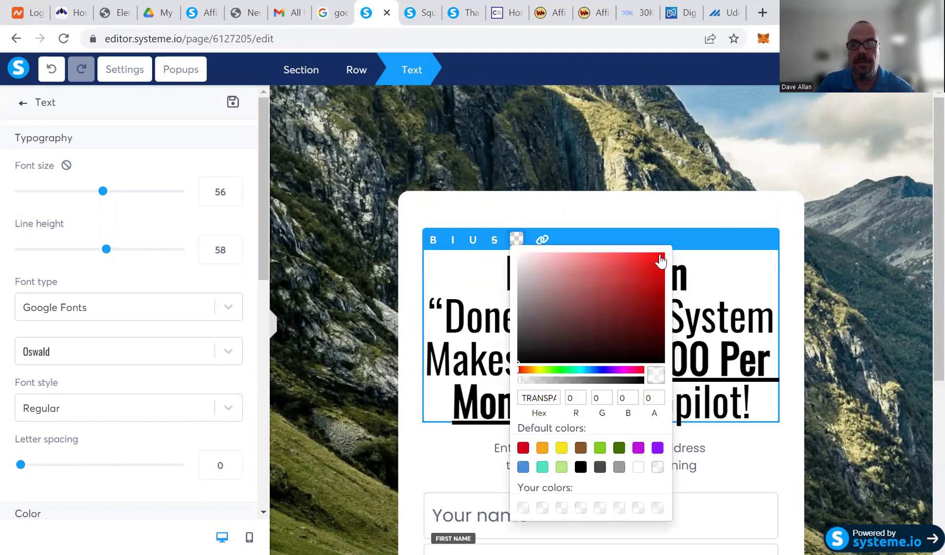
left_click(659, 254)
left_click(728, 267)
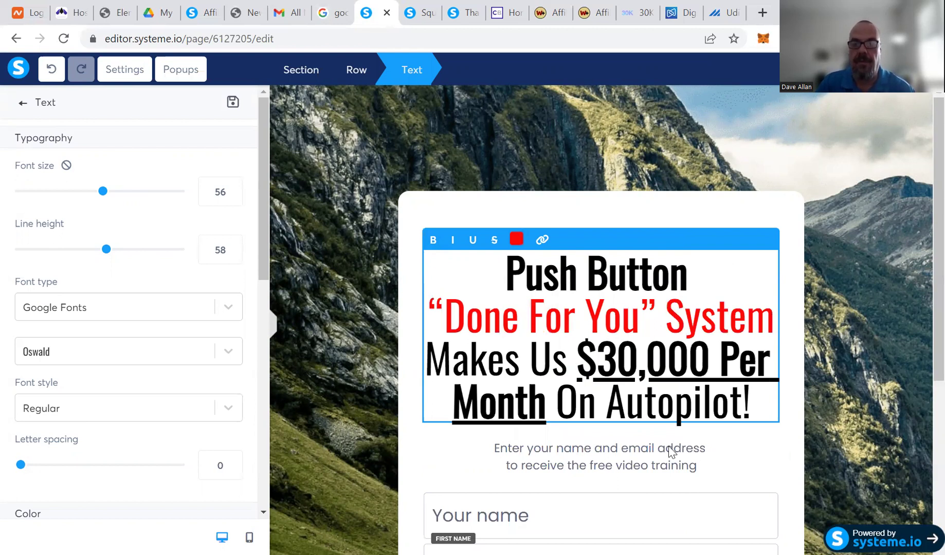
- Copy "Our Plug & Play System That Makes Us $30,000+ In Commissions Every Month" from the sales page's yellow banner
left_click(631, 6)
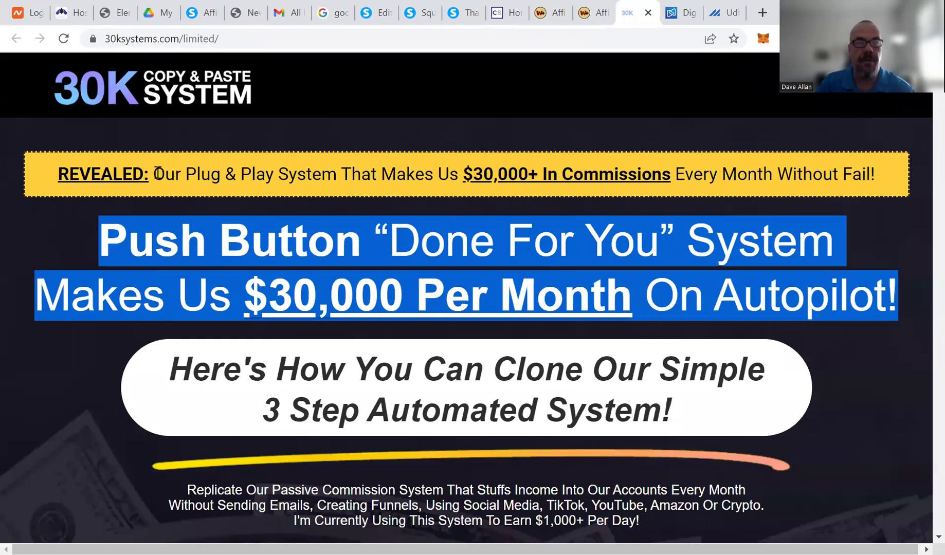
left_click(159, 174)
left_click_drag(159, 174, 184, 174)
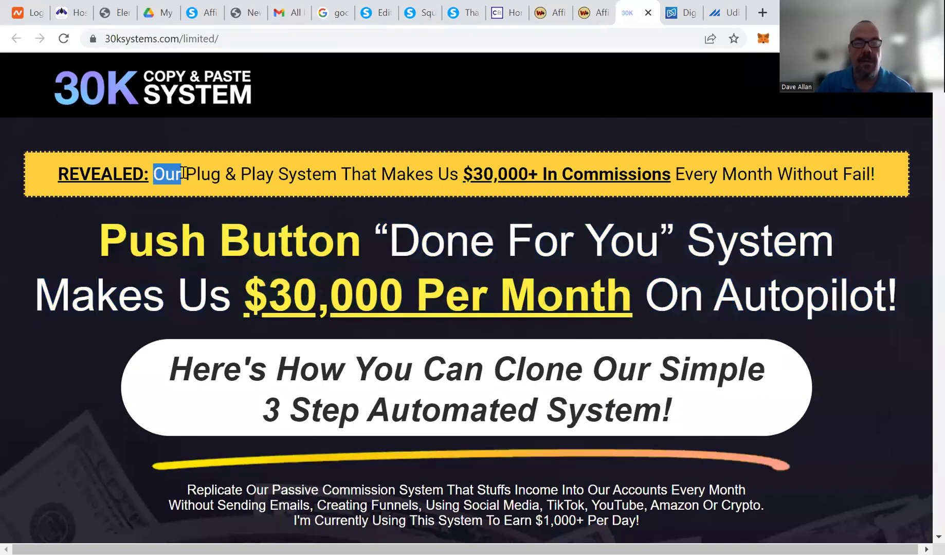
scroll(322, 211, "down", 2)
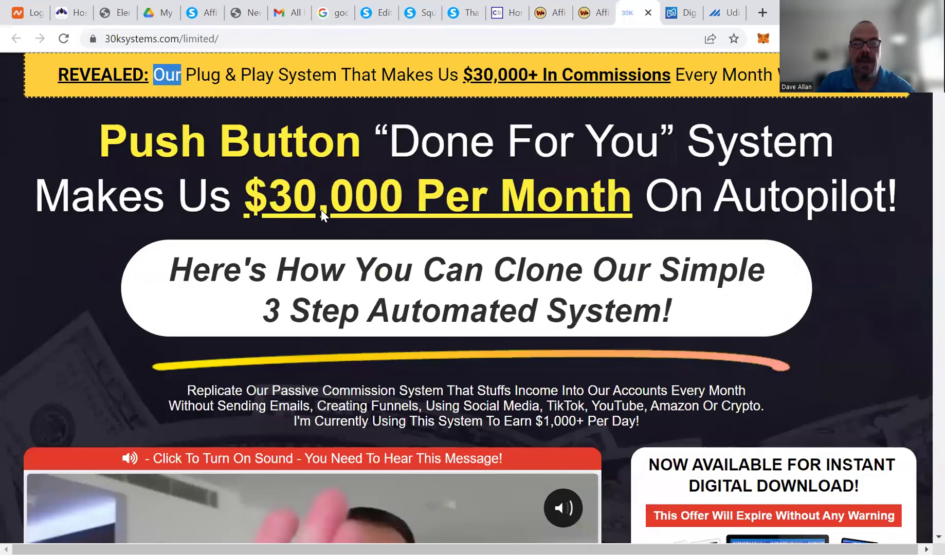
scroll(322, 210, "down", 2)
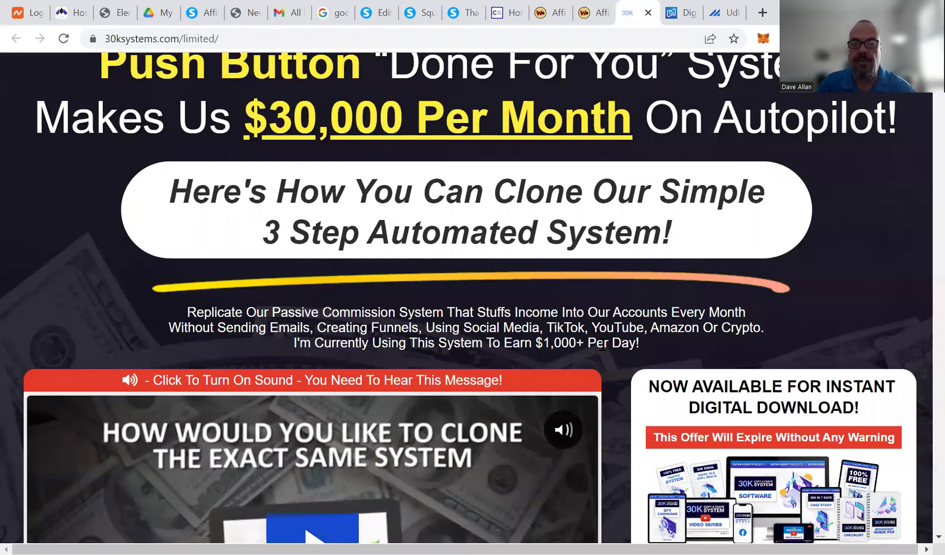
scroll(247, 186, "up", 3)
double_click(166, 163)
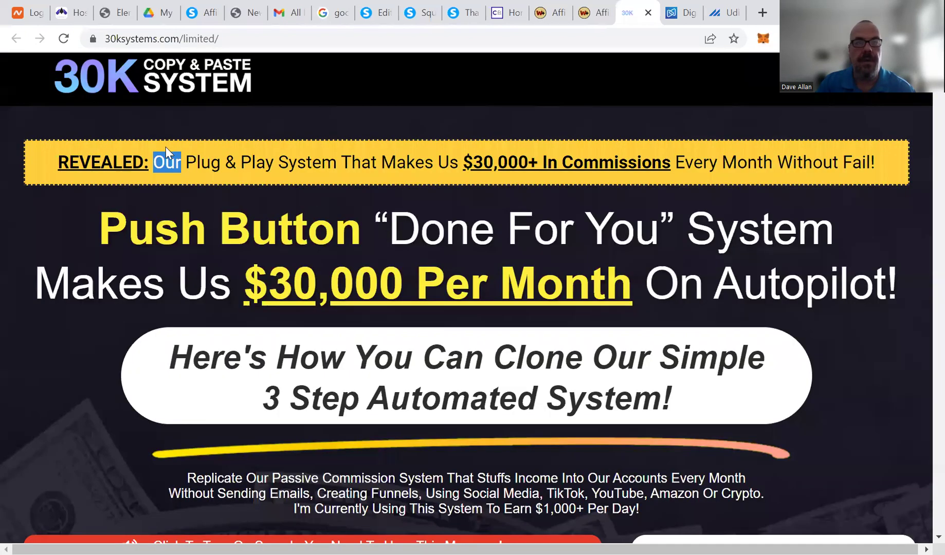
scroll(150, 169, "up", 1)
left_click_drag(156, 170, 775, 198)
key("ctrl+c")
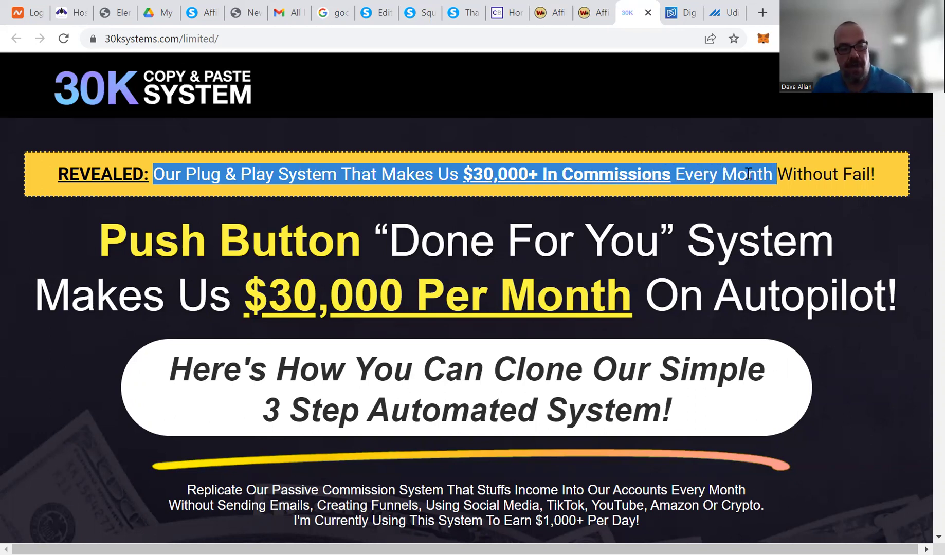
- Replace the squeeze page's "Enter your name and email address" subheading with the copied Plug & Play System sentence
left_click(376, 14)
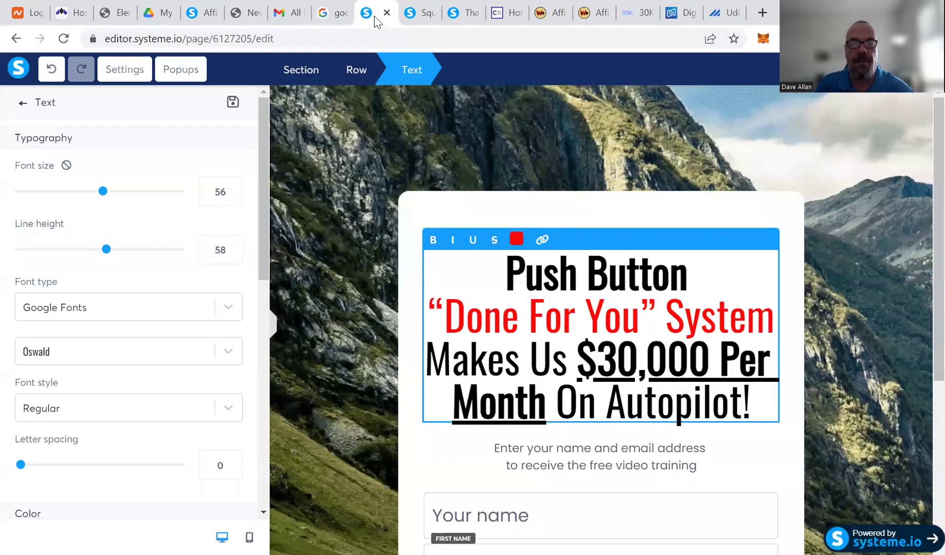
key("Escape")
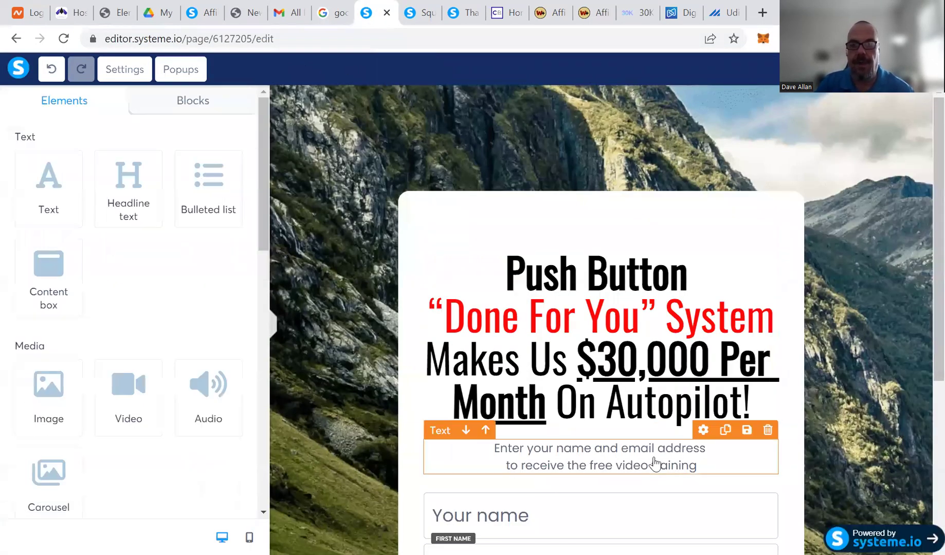
double_click(692, 454)
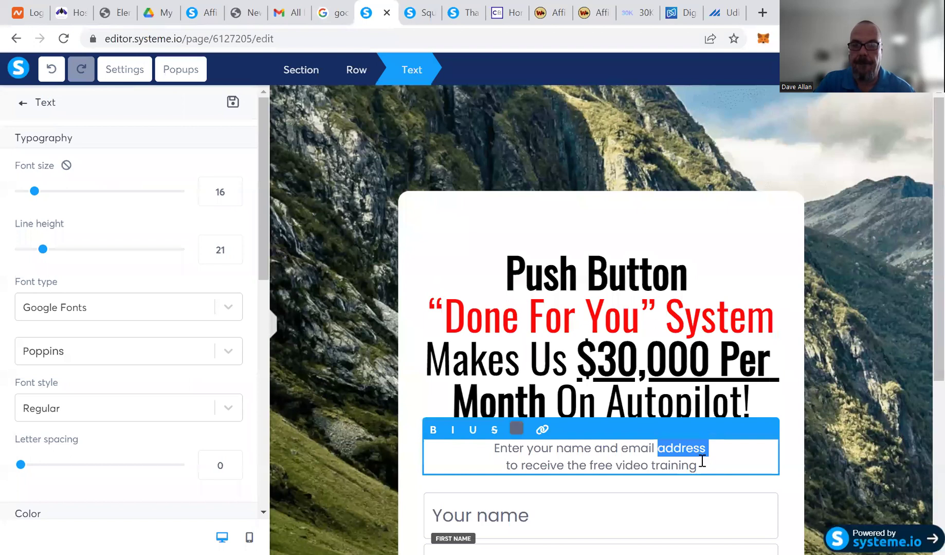
left_click(700, 462)
key("BackSpace")
key("BackSpace")
key("BackSpace")
key("BackSpace")
key("BackSpace")
key("BackSpace")
key("BackSpace")
key("BackSpace")
key("BackSpace")
key("BackSpace")
key("BackSpace")
key("BackSpace")
key("BackSpace")
key("BackSpace")
key("BackSpace")
key("BackSpace")
key("BackSpace")
key("BackSpace")
key("BackSpace")
key("BackSpace")
key("BackSpace")
key("BackSpace")
key("BackSpace")
key("BackSpace")
key("BackSpace")
key("BackSpace")
key("BackSpace")
key("BackSpace")
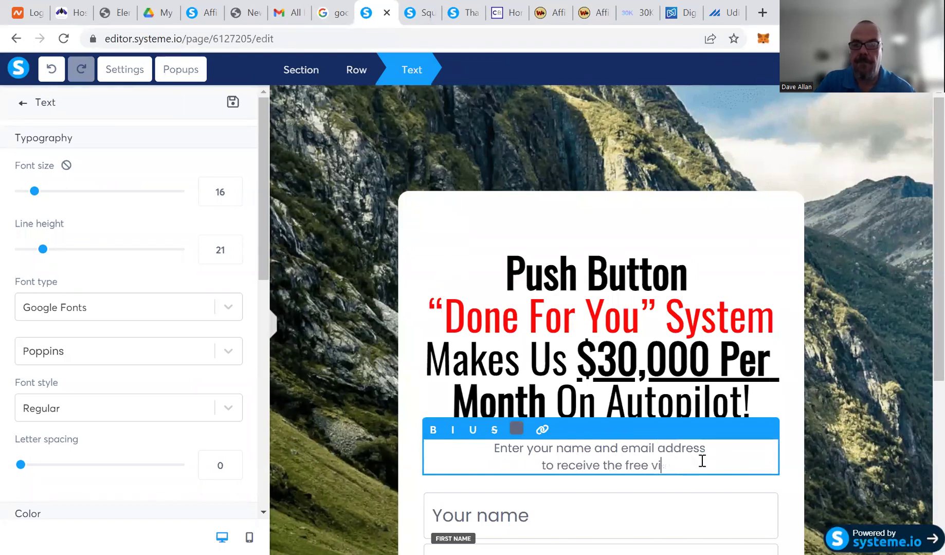
key("BackSpace")
key("BackSpace")
key("BackSpace")
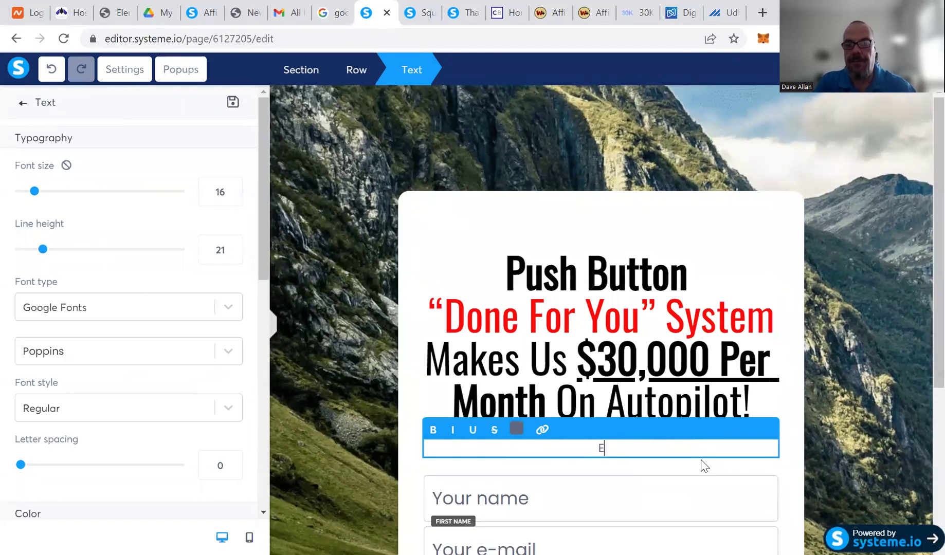
key("ctrl+v")
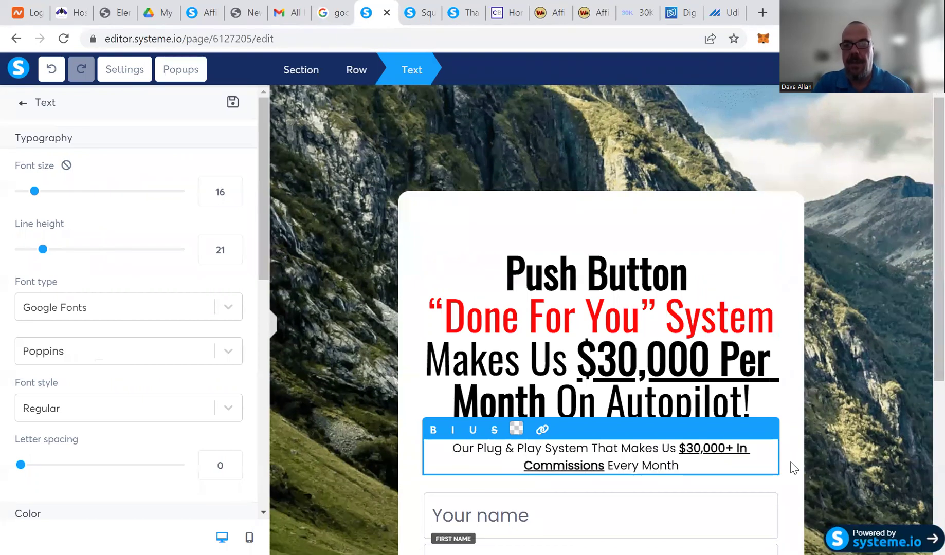
left_click(794, 472)
- Delete the "Your name" input from the opt-in form and confirm its removal
scroll(793, 472, "down", 3)
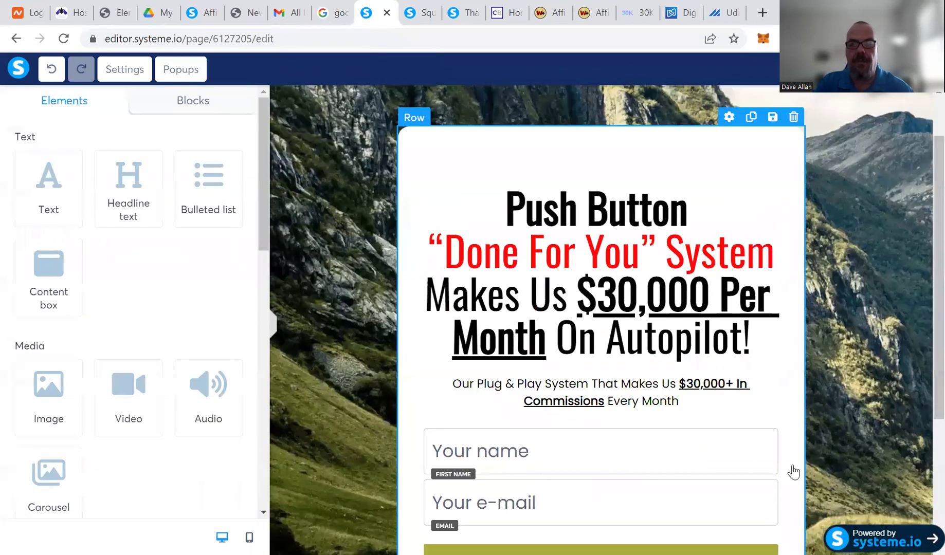
left_click(768, 334)
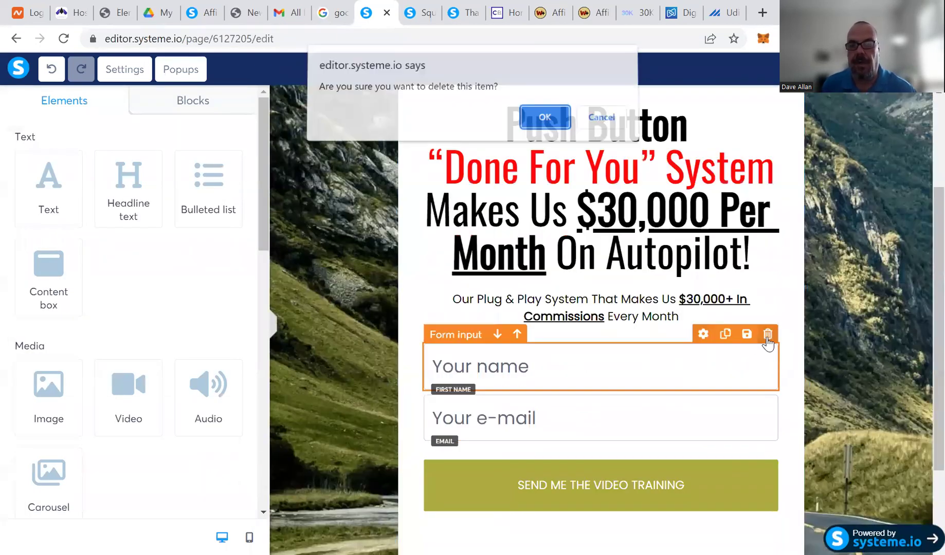
left_click(544, 121)
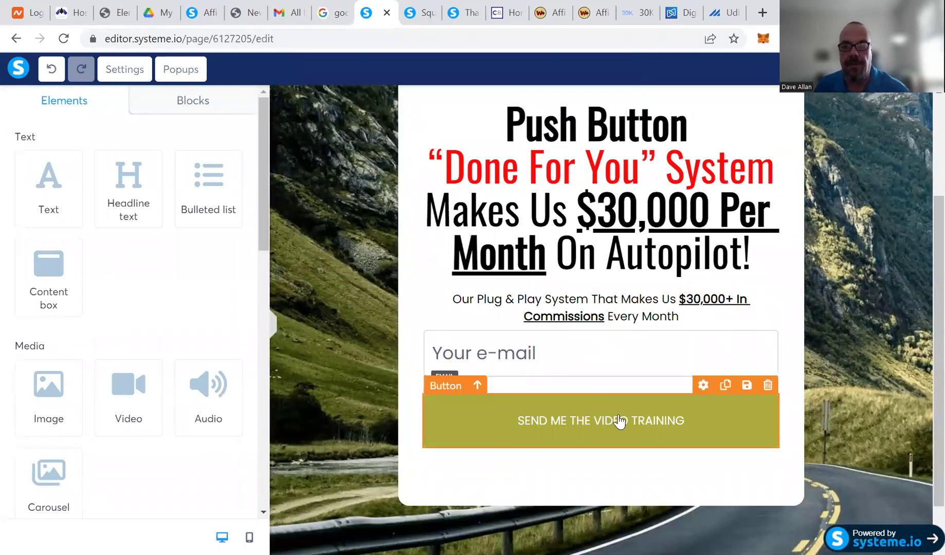
- Replace the opt-in button's text with "GET IMMEDIATE ACCESS" and set its font size to 25
left_click(619, 422)
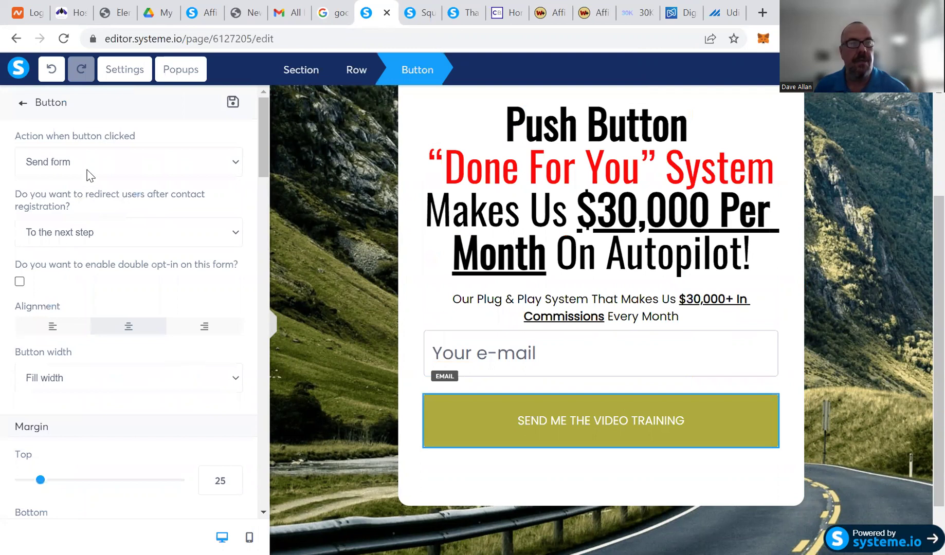
scroll(125, 251, "down", 3)
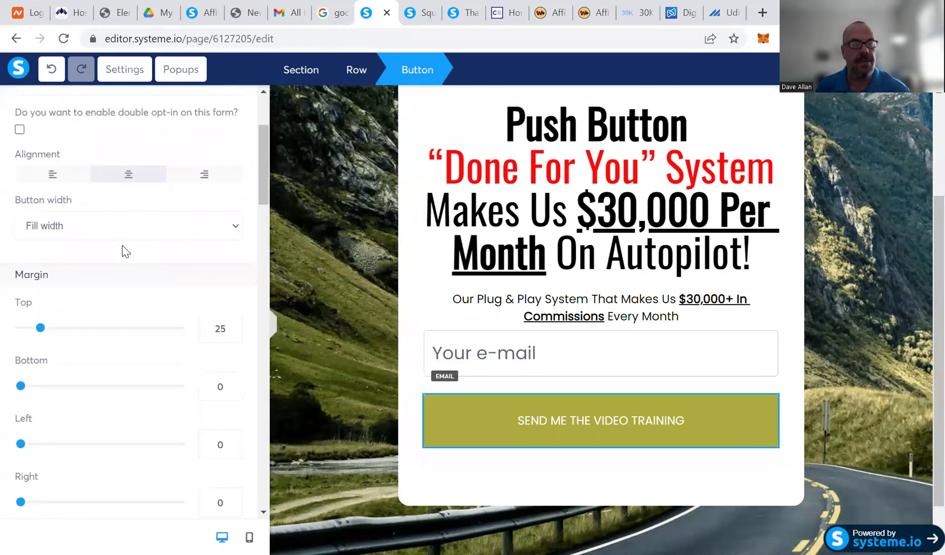
scroll(125, 251, "down", 10)
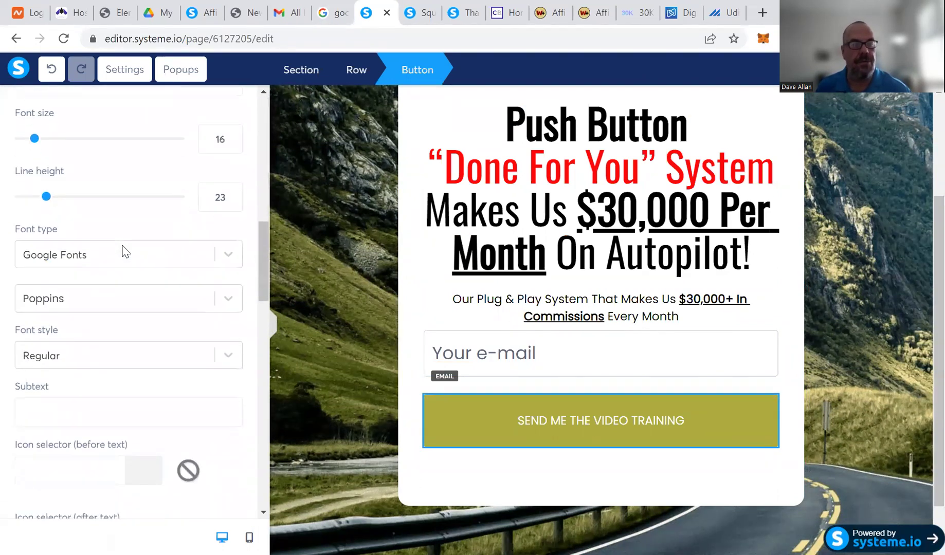
scroll(125, 251, "down", 15)
scroll(125, 251, "up", 11)
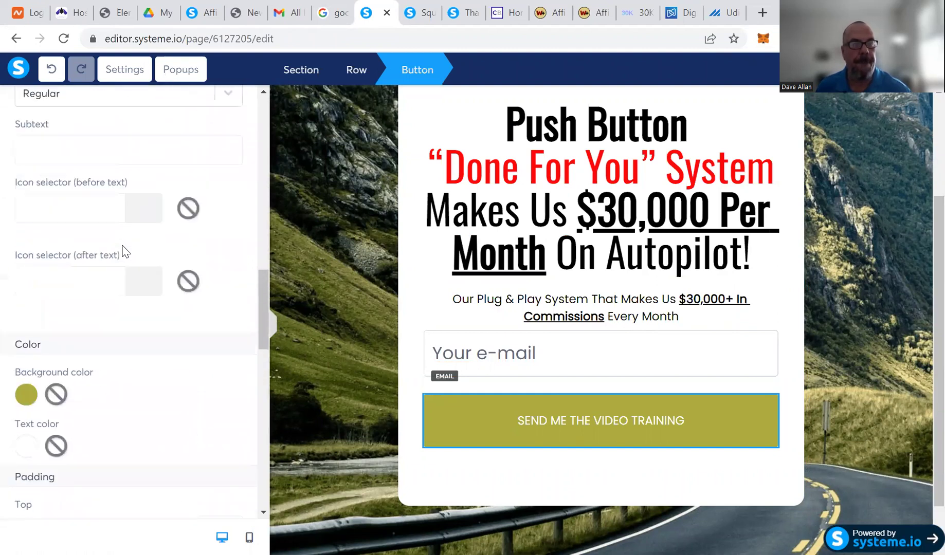
scroll(125, 252, "up", 10)
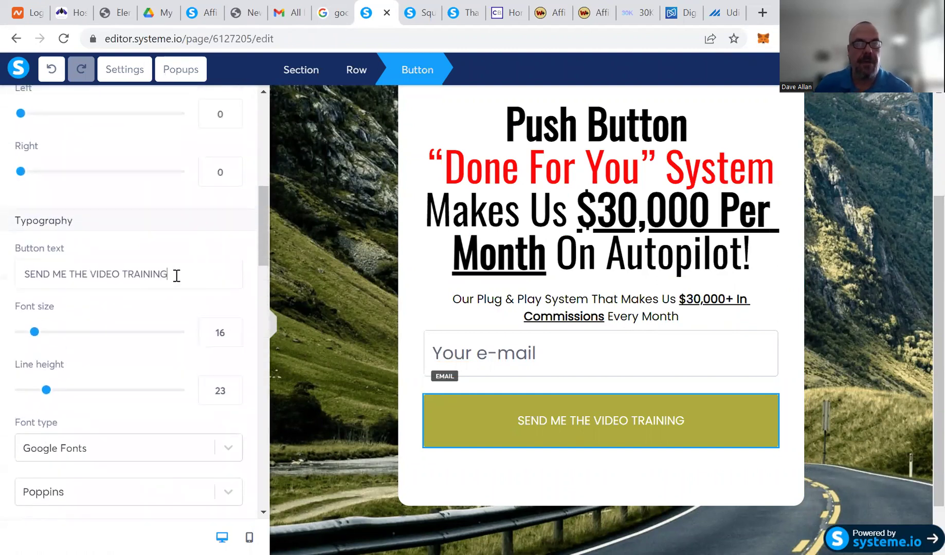
left_click(176, 276)
key("BackSpace")
key("BackSpace")
key("BackSpace")
key("BackSpace")
key("BackSpace")
key("BackSpace")
key("BackSpace")
key("BackSpace")
key("BackSpace")
key("BackSpace")
key("BackSpace")
key("BackSpace")
key("BackSpace")
key("BackSpace")
key("BackSpace")
key("BackSpace")
key("BackSpace")
key("BackSpace")
key("BackSpace")
key("BackSpace")
key("BackSpace")
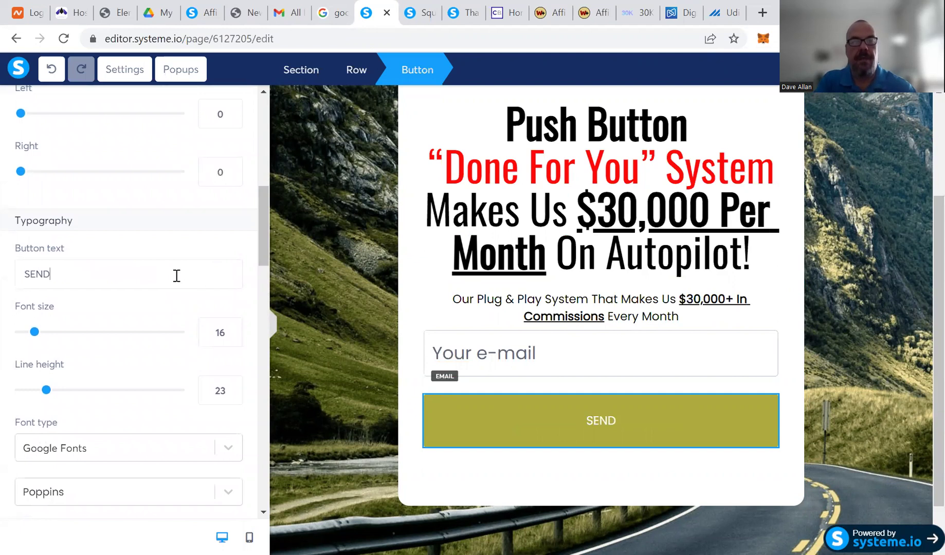
type("GE")
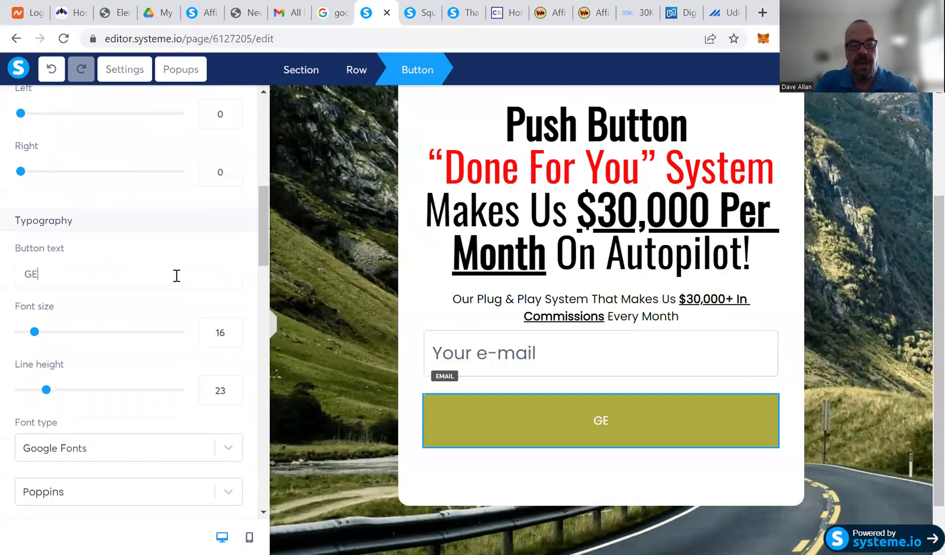
type("T IMMEDIATE ACCESS")
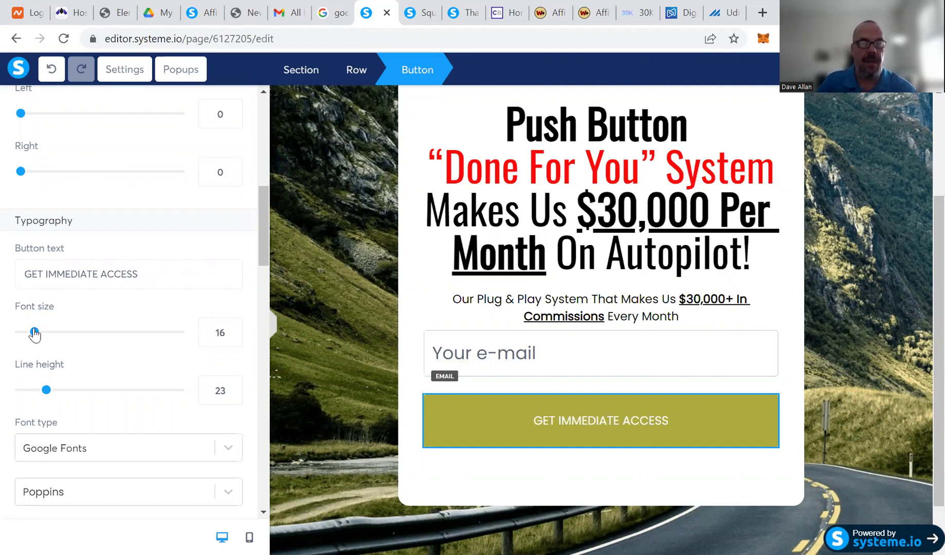
left_click_drag(34, 333, 50, 335)
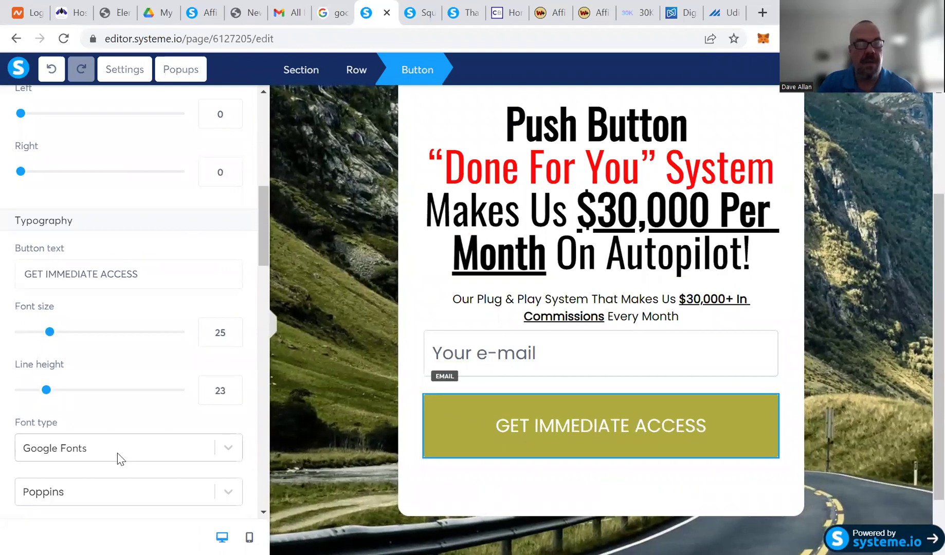
- Give the opt-in button an orange F5A623 background, trying bright green 7ED321 and undoing it
scroll(145, 465, "down", 9)
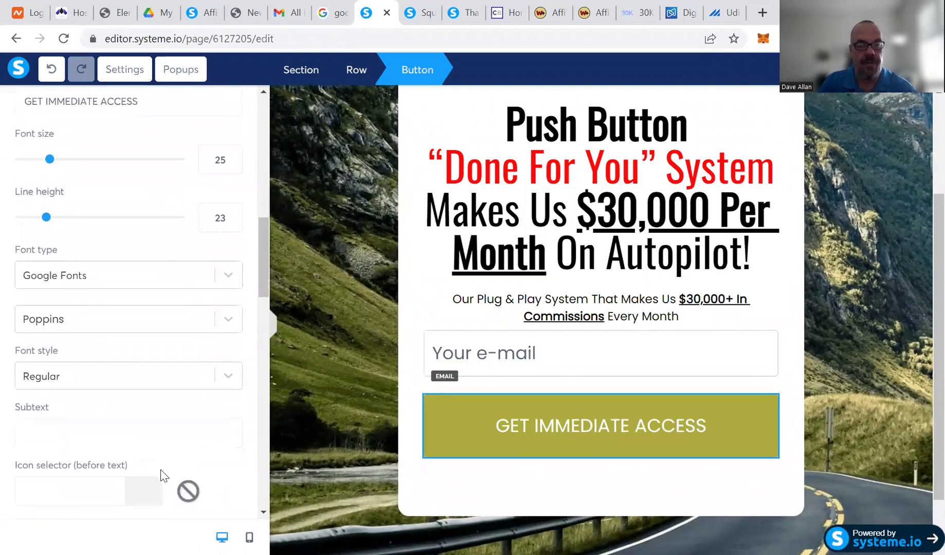
scroll(162, 475, "down", 2)
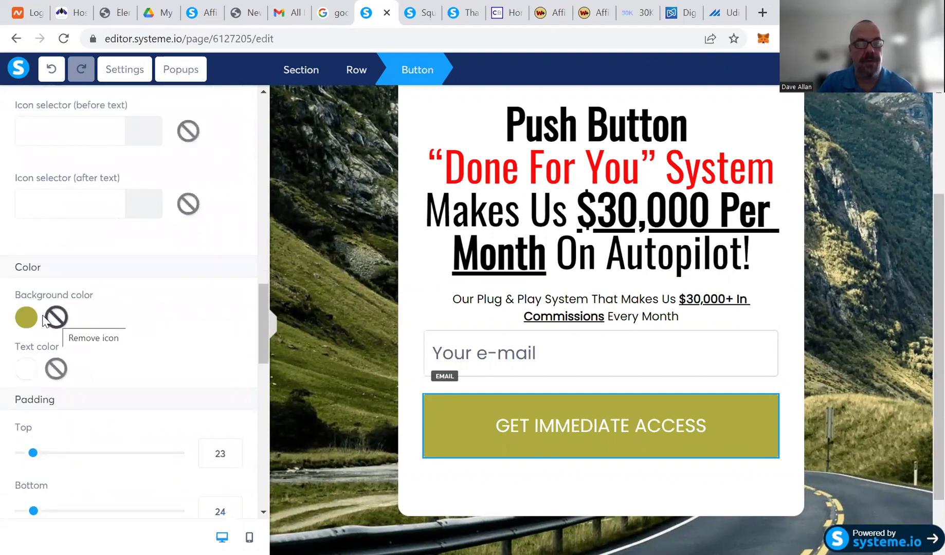
left_click(25, 315)
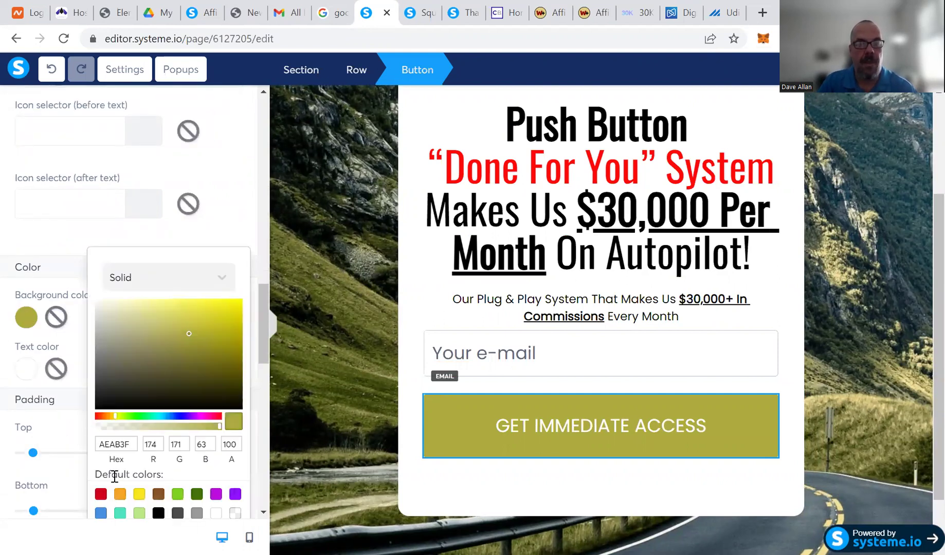
left_click(120, 494)
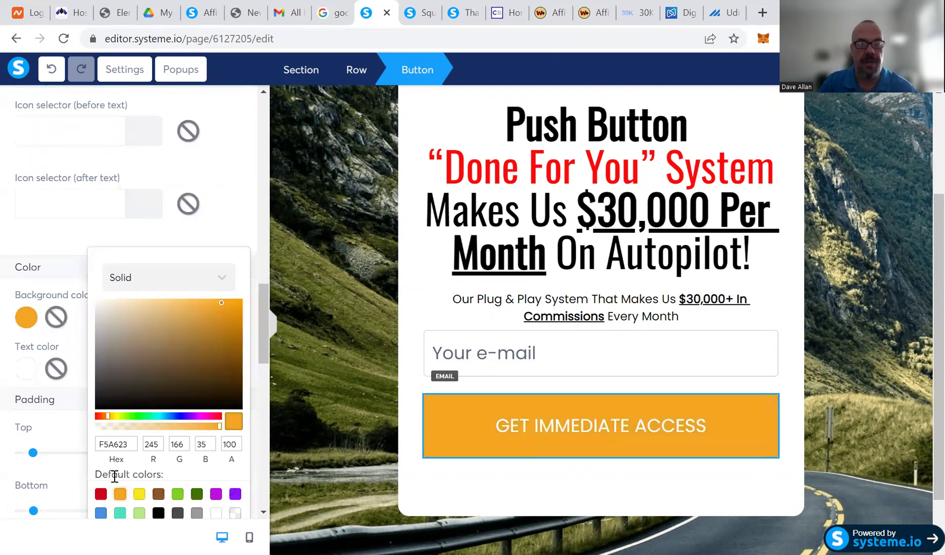
left_click(178, 494)
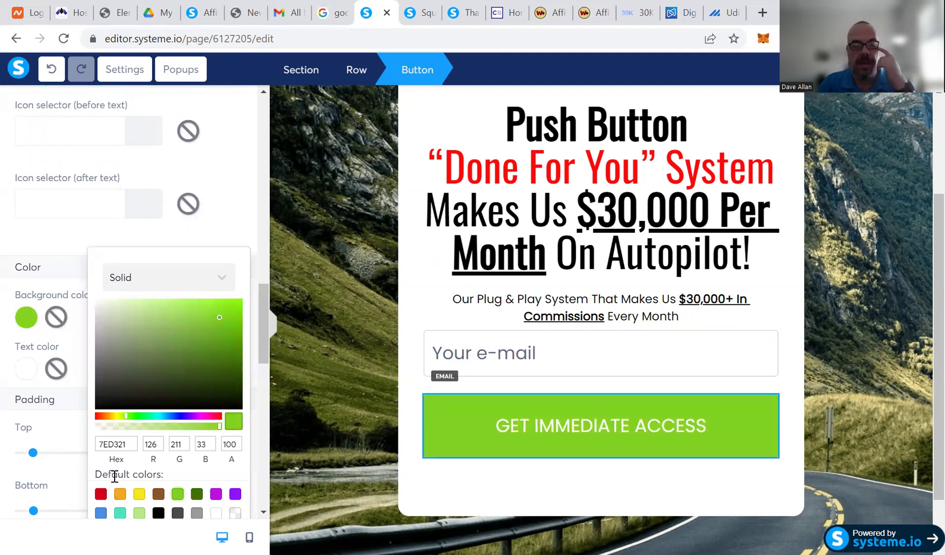
key("ctrl+z")
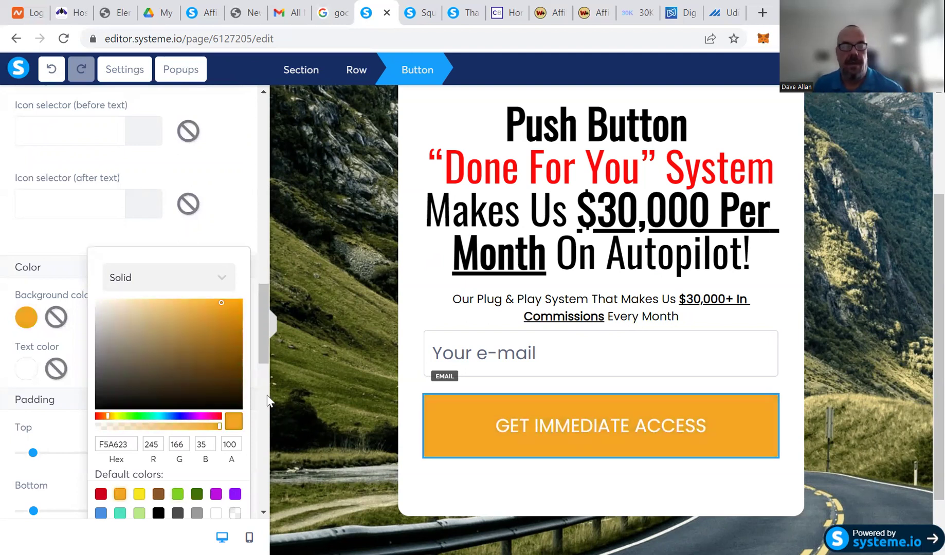
left_click(222, 218)
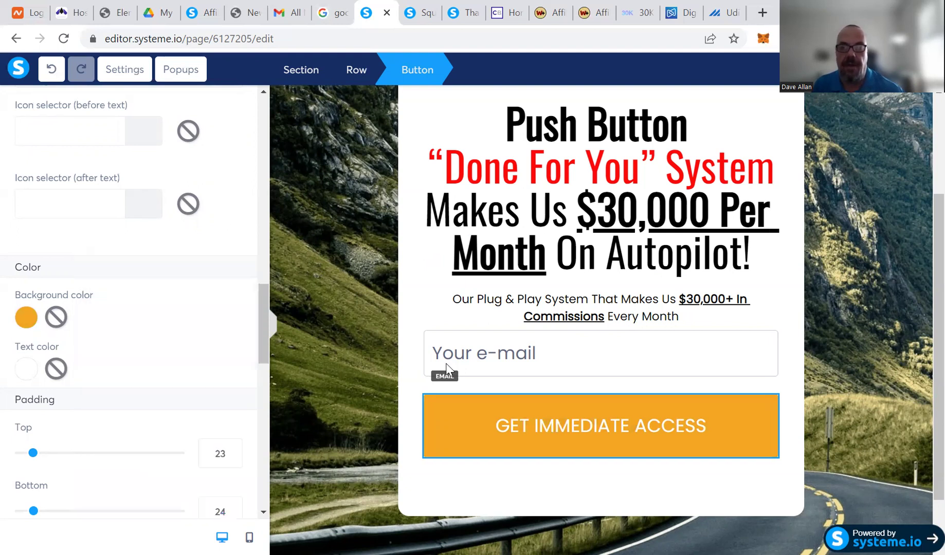
- Set the GET IMMEDIATE ACCESS button's click action to Open URL after trying Next step URL
scroll(197, 358, "up", 7)
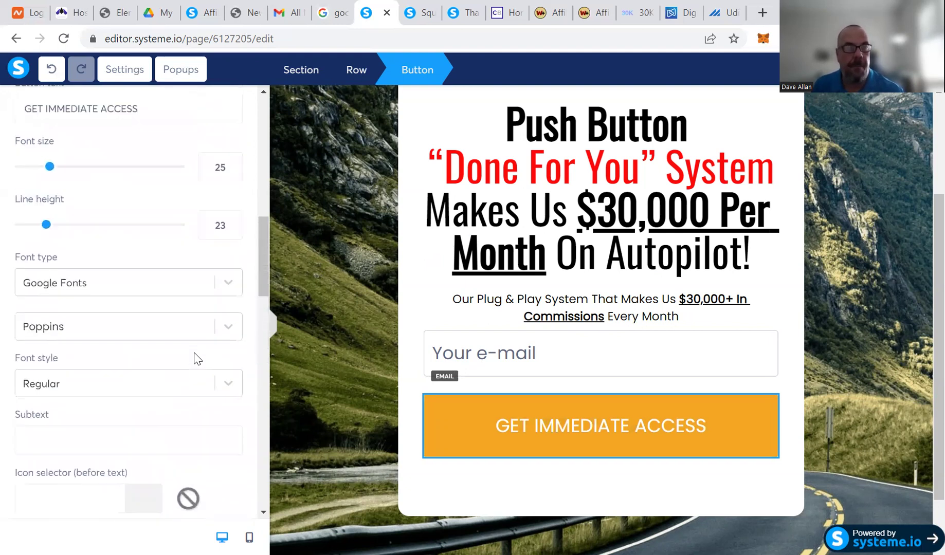
scroll(197, 358, "up", 8)
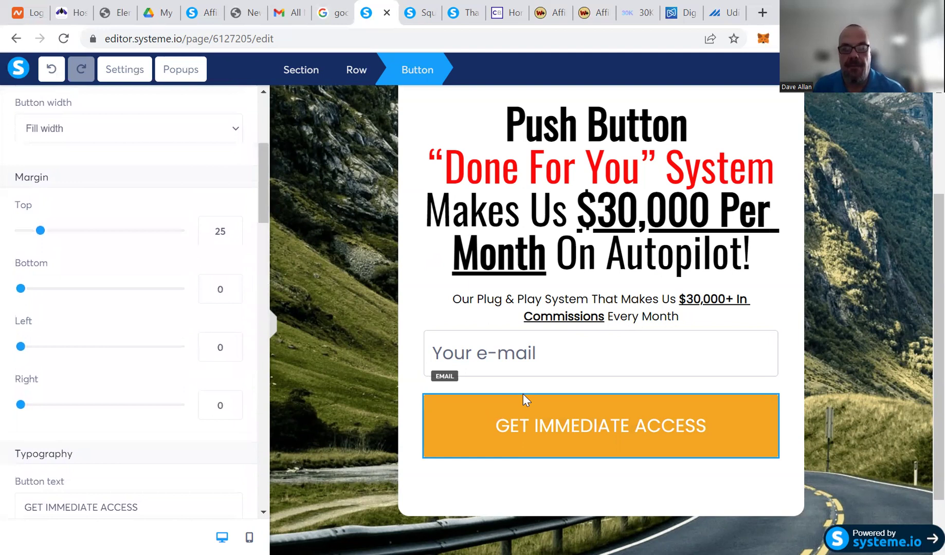
left_click(525, 374)
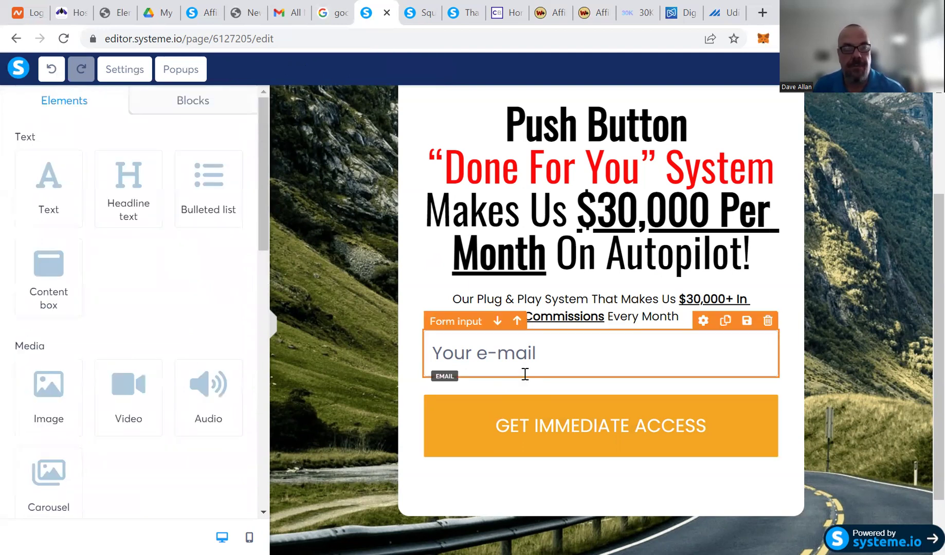
left_click(579, 415)
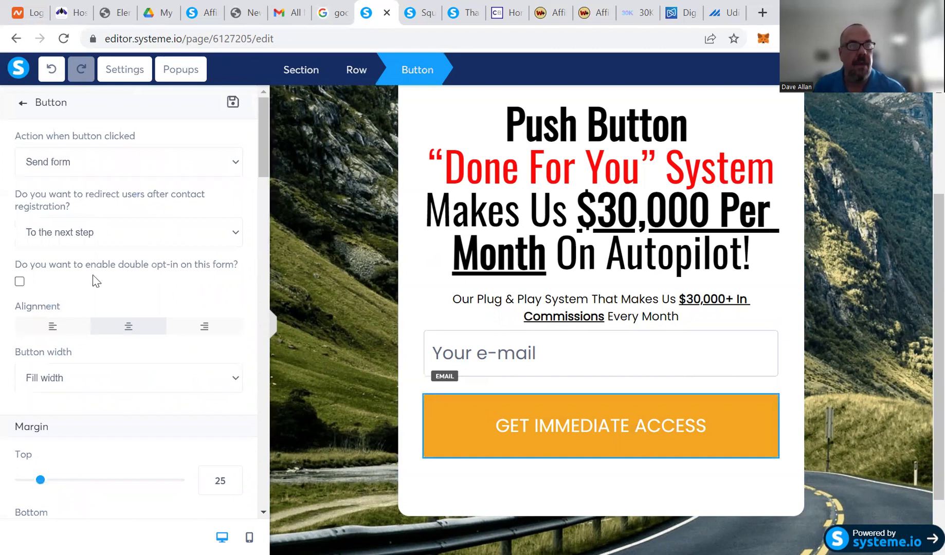
left_click(146, 172)
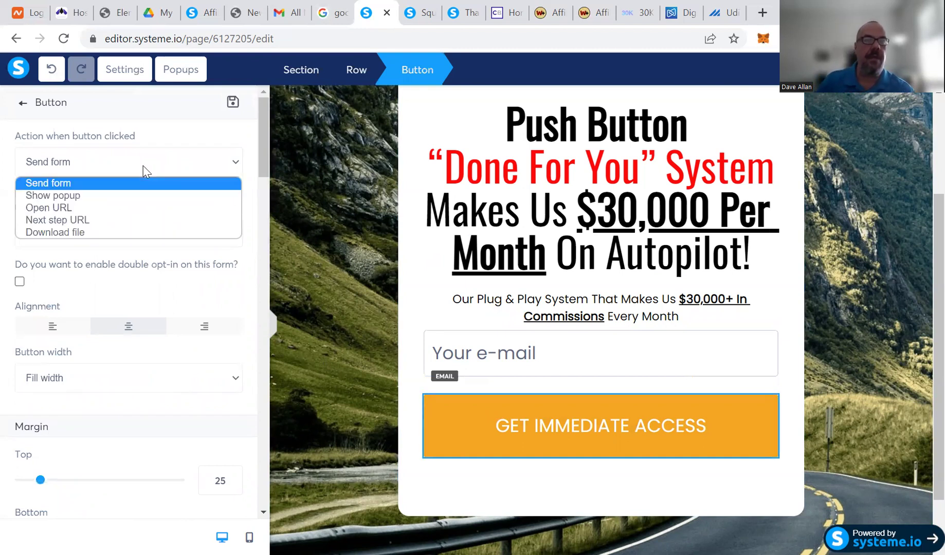
left_click(79, 219)
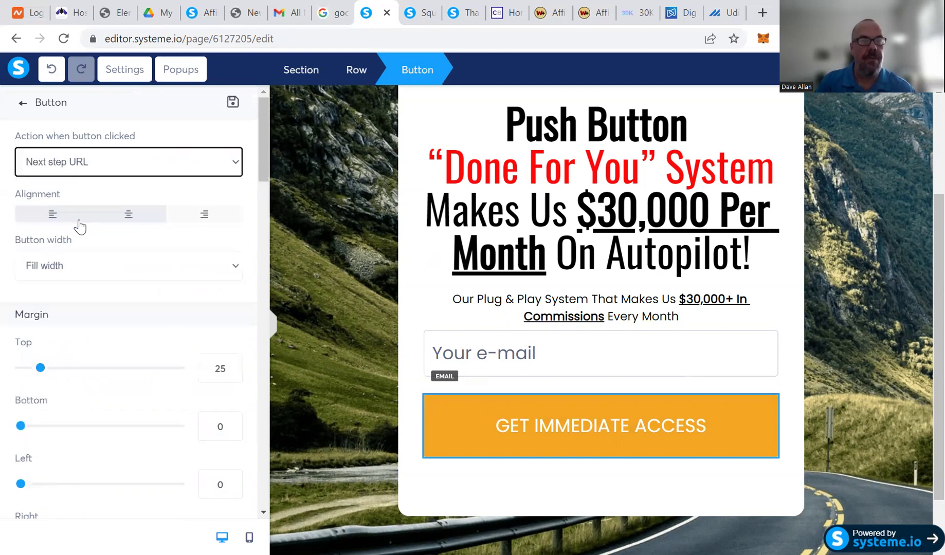
left_click(99, 171)
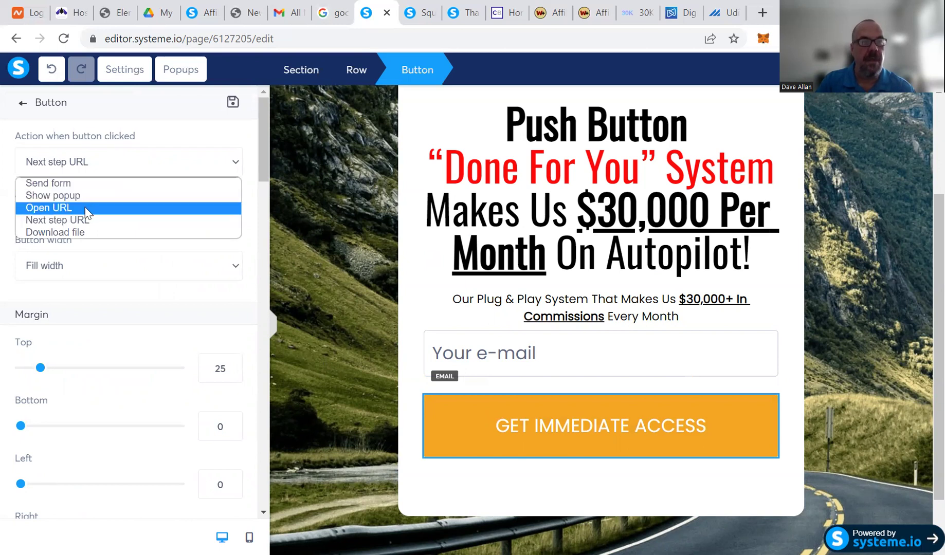
left_click(86, 209)
left_click(79, 220)
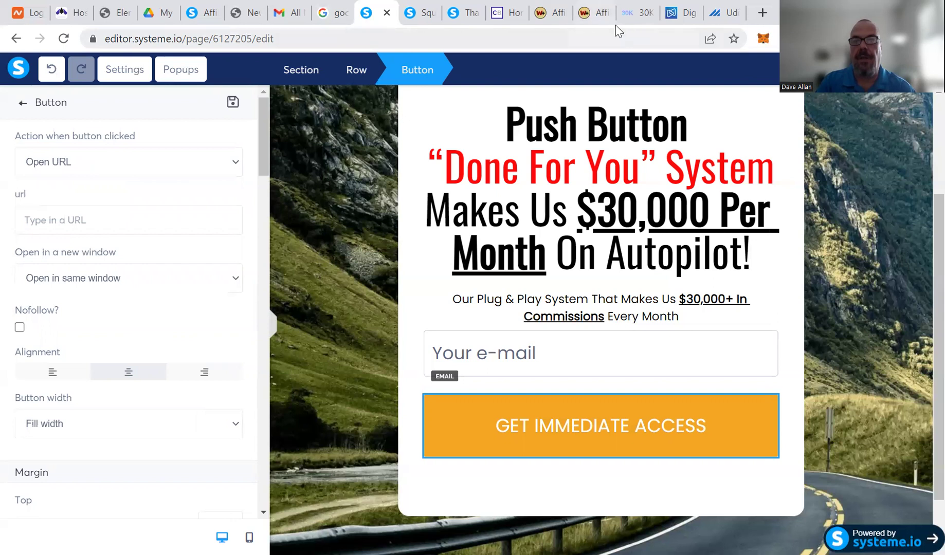
left_click(635, 17)
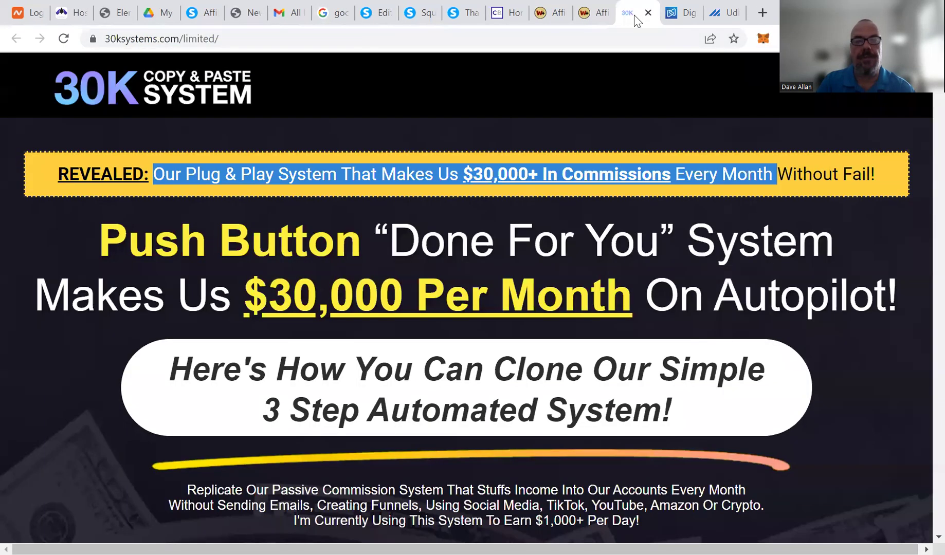
left_click(237, 40)
key("ctrl+a")
key("ctrl+c")
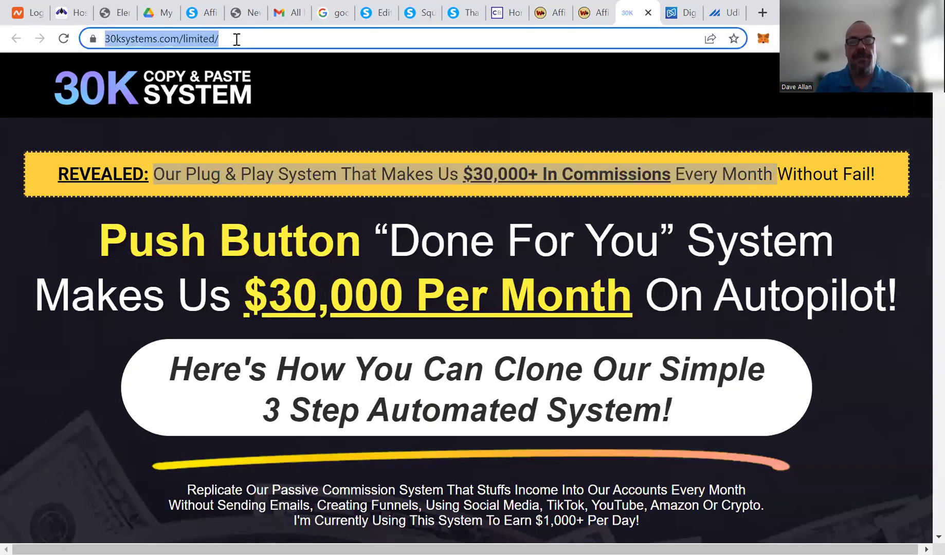
left_click(377, 13)
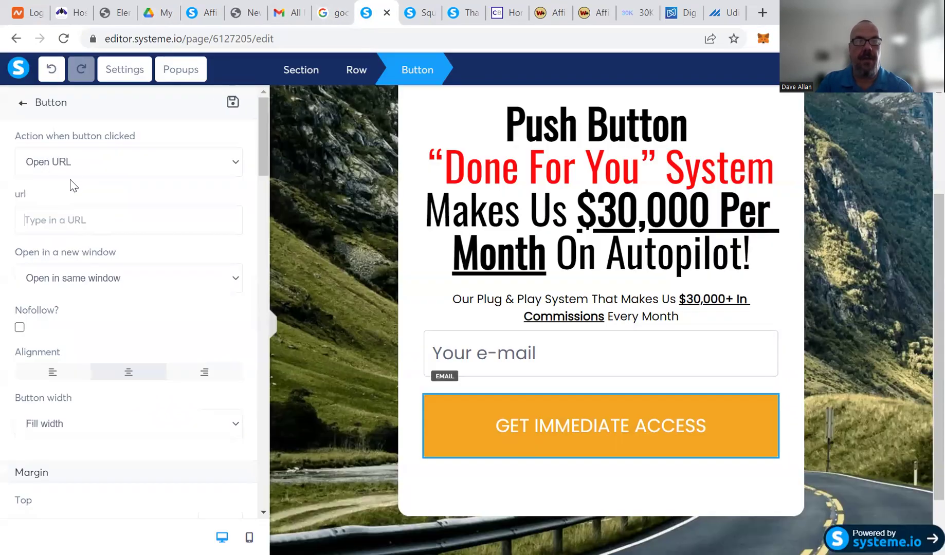
key("ctrl+v")
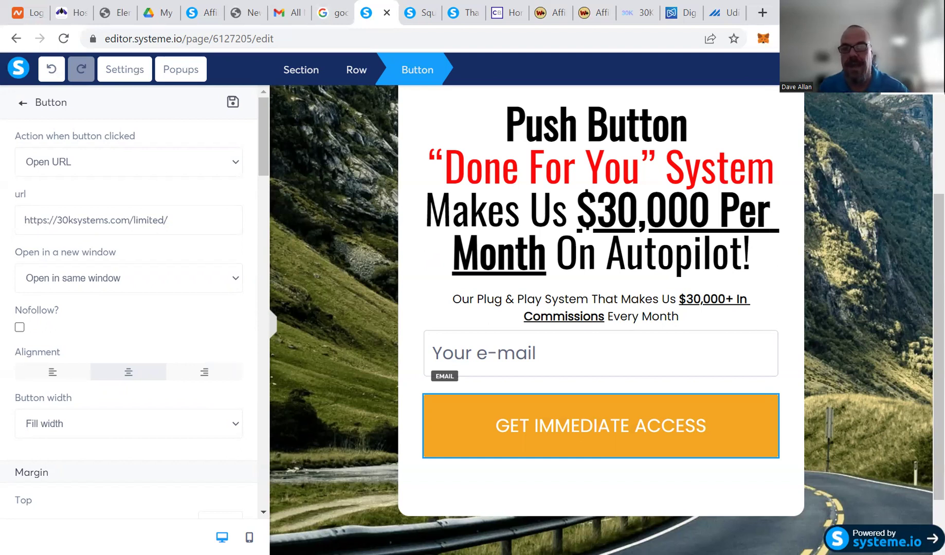
- Open the "100% T1 Premium Email|Buyer Included|10%OD" solo deal on Udimi and set the order to 125 clicks
left_click(719, 14)
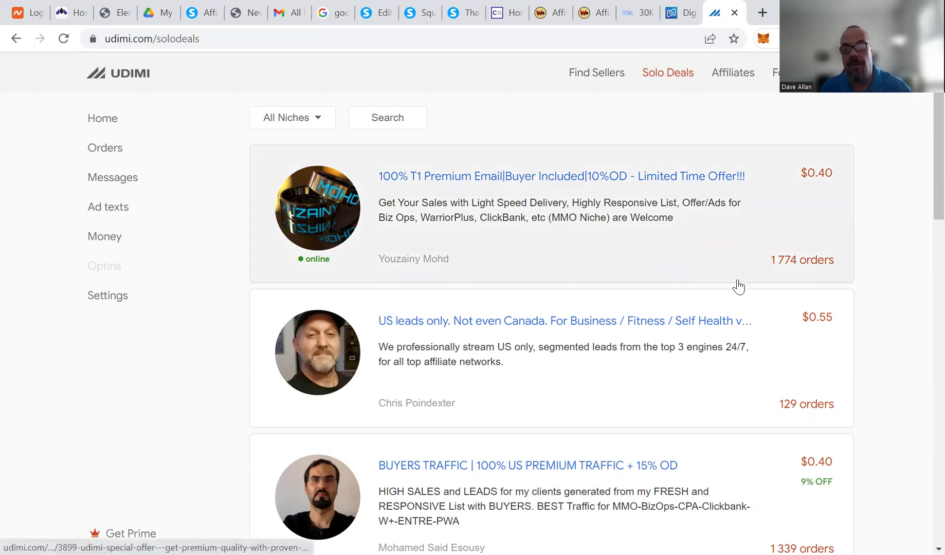
scroll(722, 354, "down", 7)
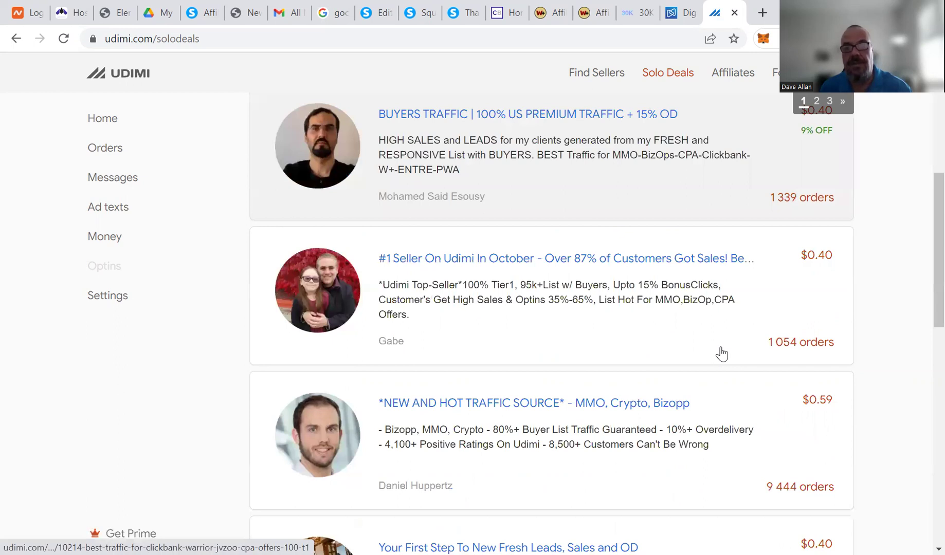
scroll(722, 354, "up", 6)
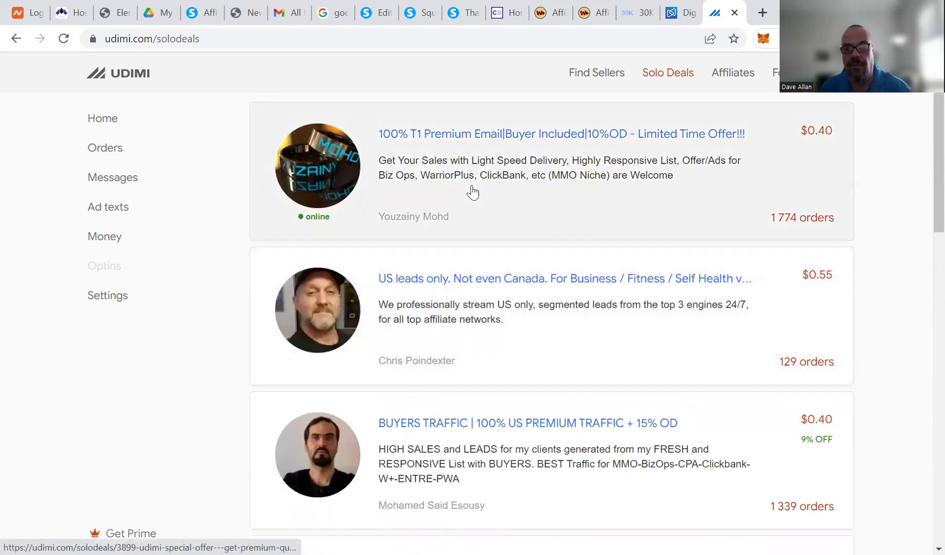
left_click(476, 129)
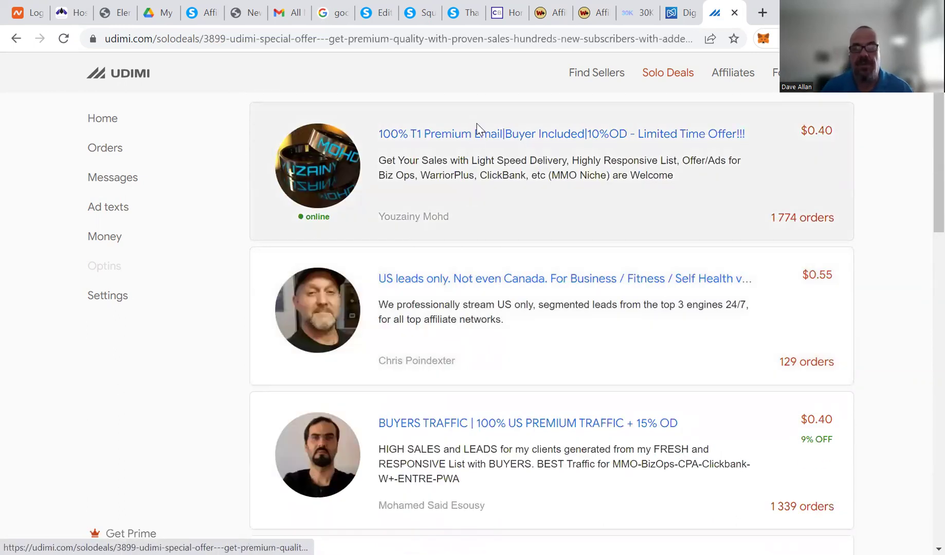
left_click(477, 128)
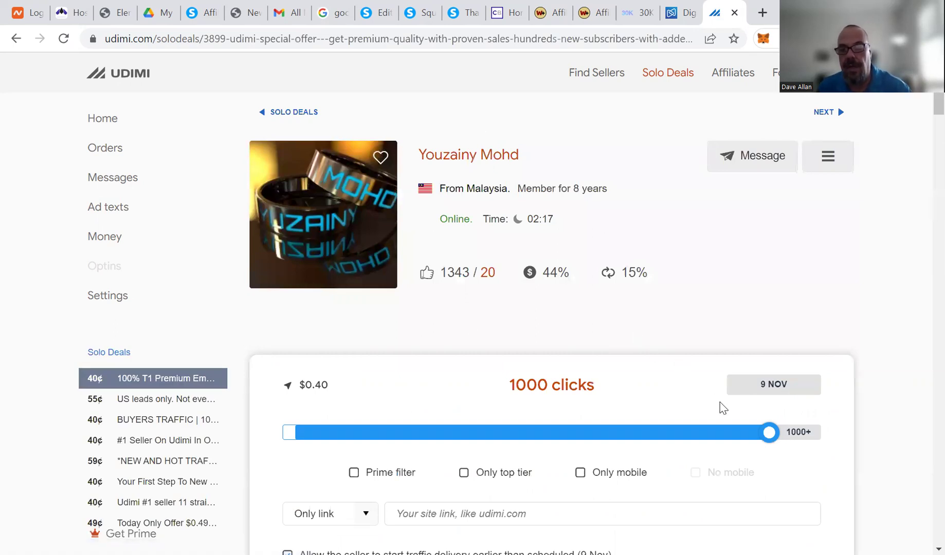
left_click_drag(775, 438, 324, 437)
scroll(628, 473, "down", 3)
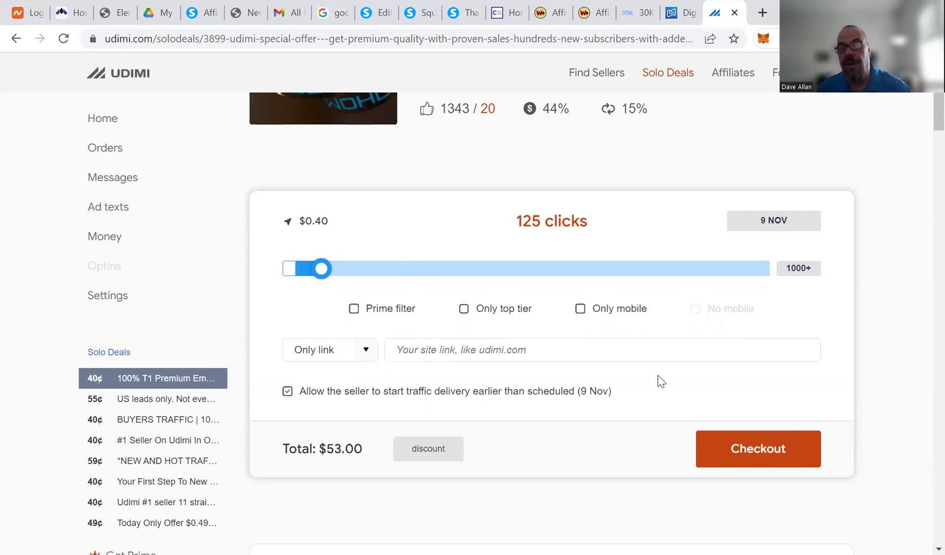
- Review the 30K sales page and its WarriorPlus affiliate offer page, and return to the Udimi solo deal
left_click(587, 16)
left_click(636, 17)
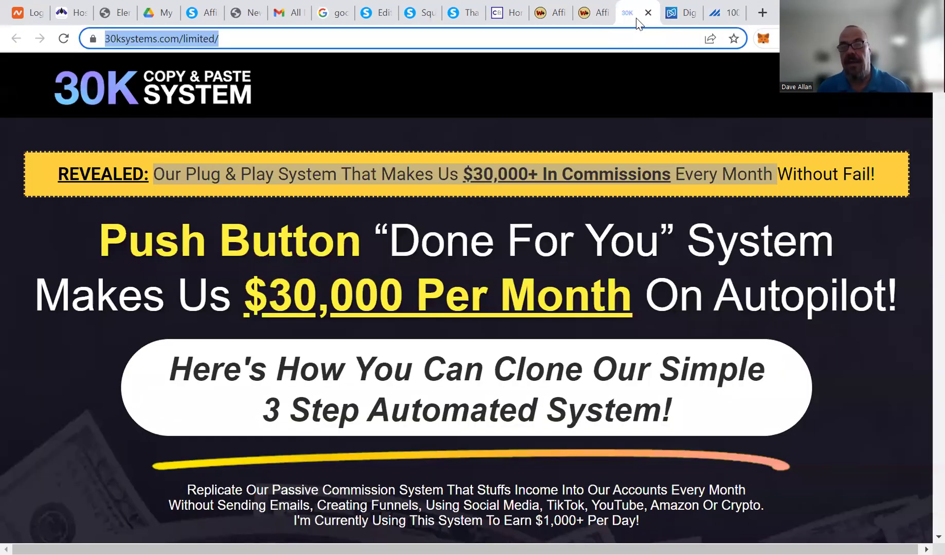
left_click(584, 17)
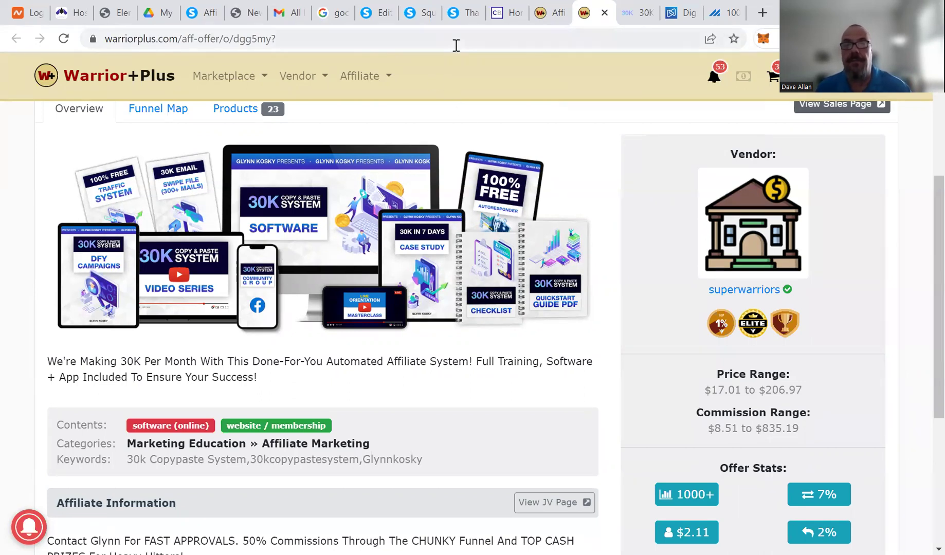
left_click(716, 15)
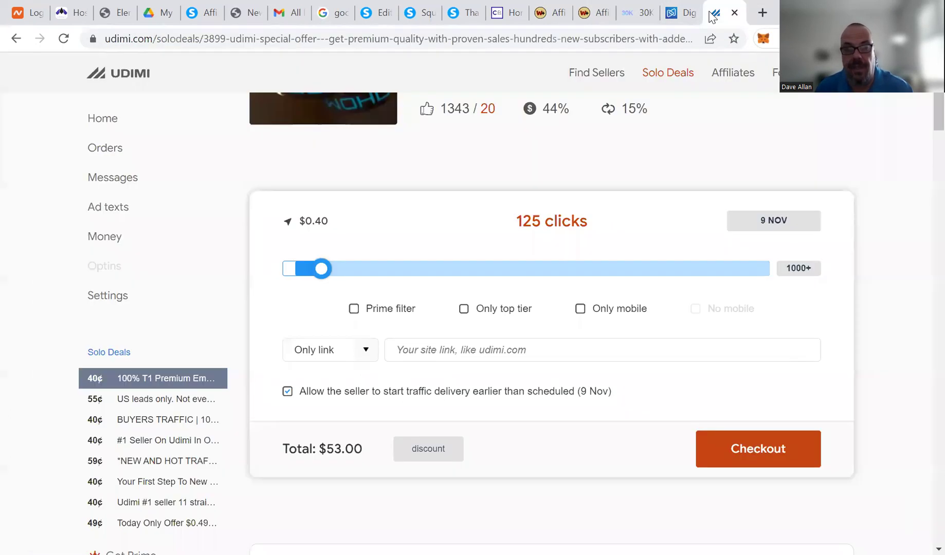